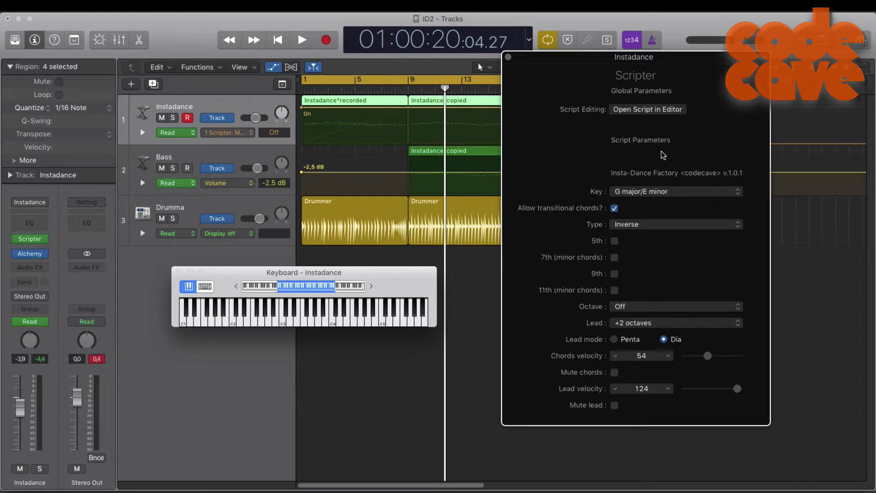
- Examine the major/minor key pairs offered in the script's Key list
left_click_drag(547, 67, 531, 63)
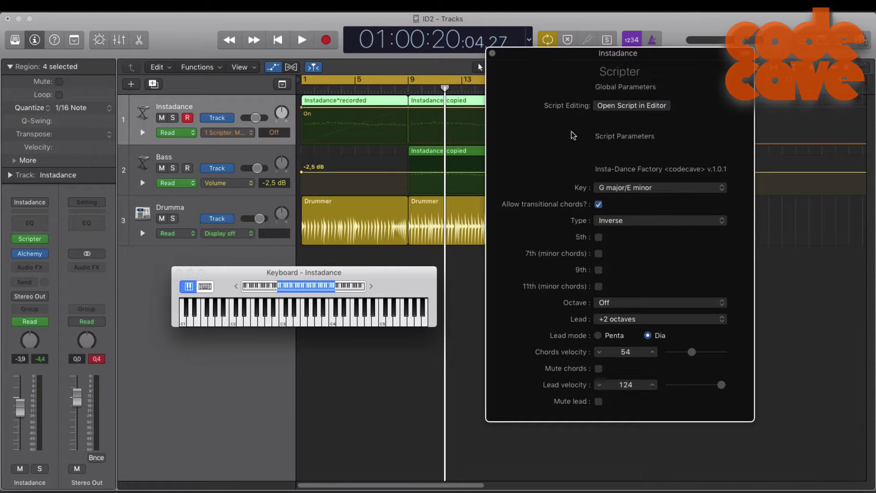
left_click(647, 188)
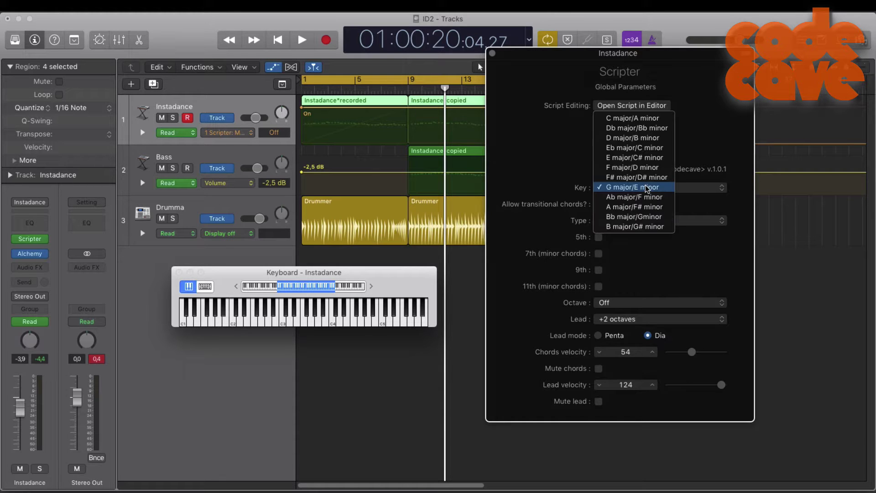
left_click(692, 180)
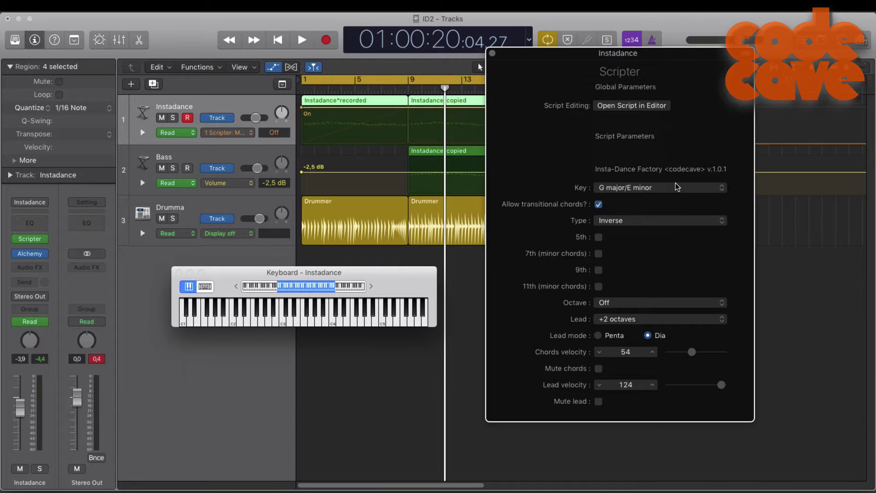
left_click(677, 187)
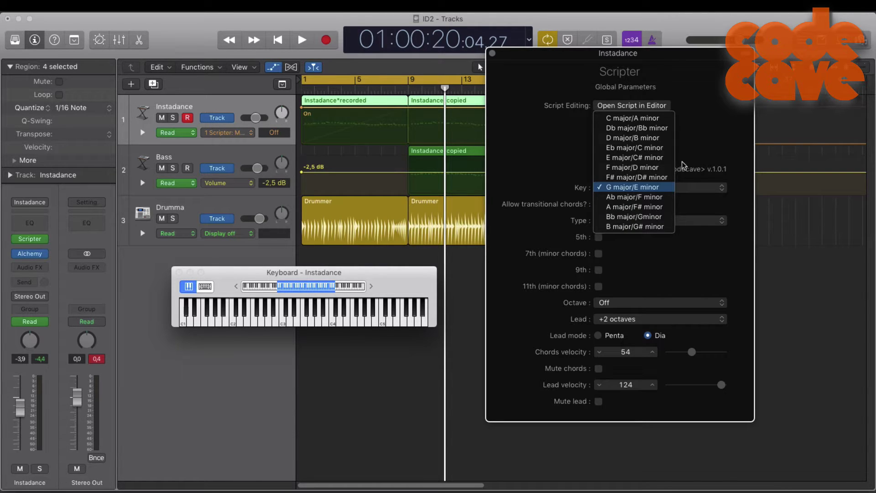
left_click(682, 187)
left_click(683, 188)
left_click(682, 188)
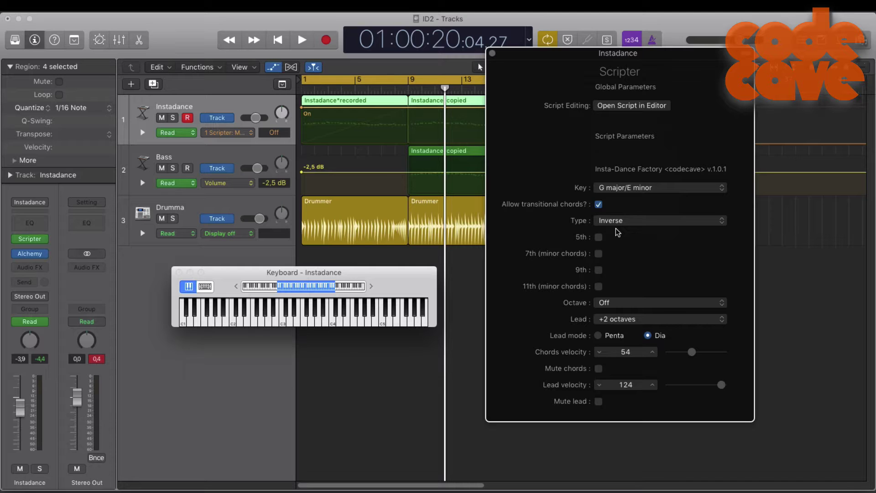
left_click(614, 185)
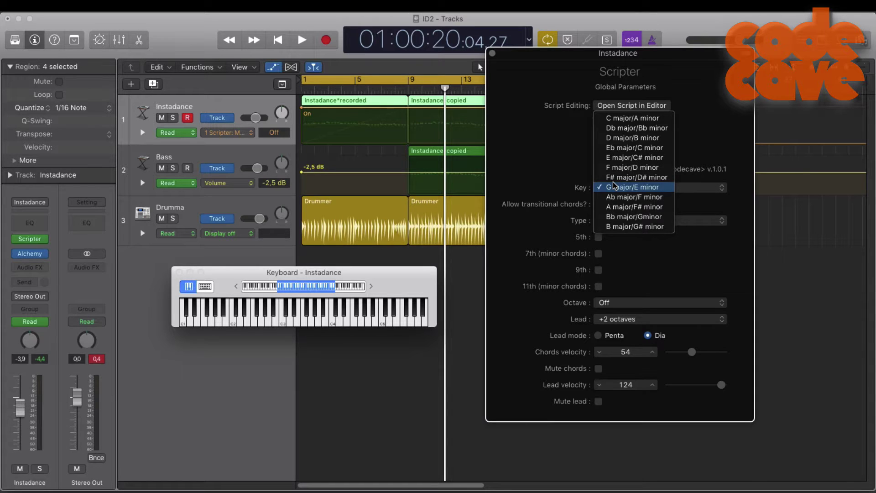
left_click(613, 185)
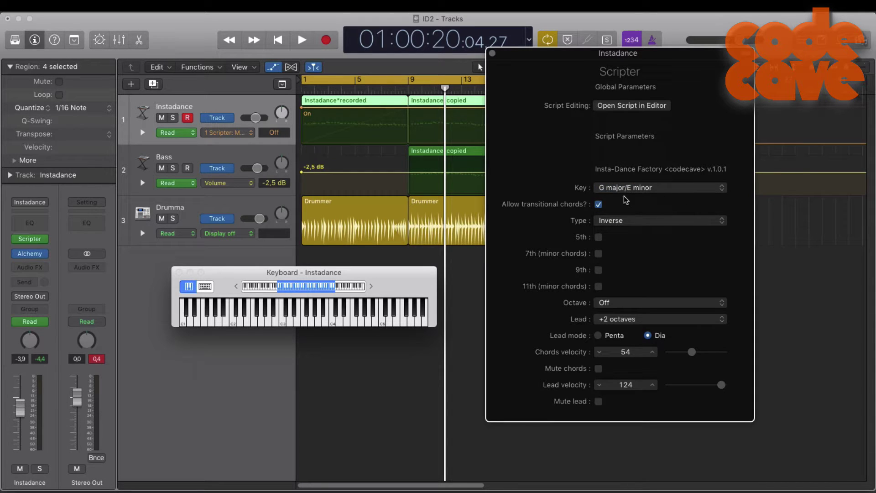
- Set the script's key to C major/A minor
left_click(598, 204)
left_click(615, 190)
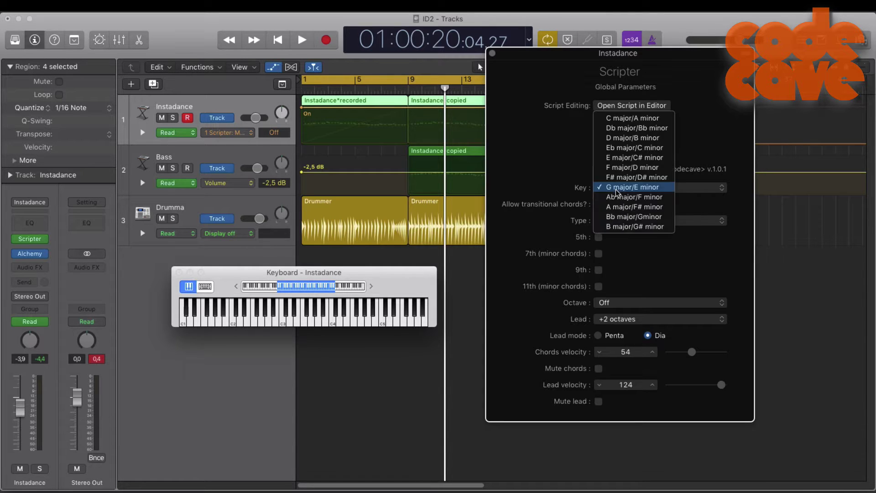
left_click(617, 120)
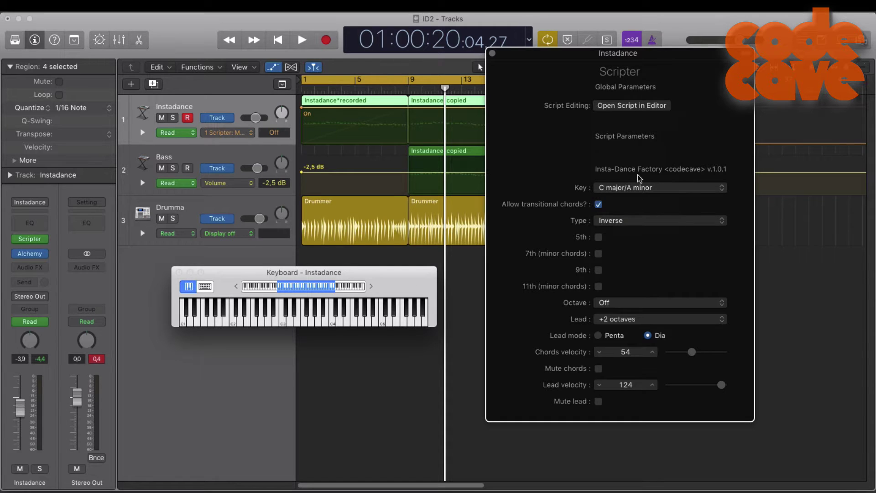
- Disallow transitional chords in the script parameters
left_click(599, 204)
left_click(599, 204)
left_click(599, 204)
left_click(599, 205)
- Set the script's key to G major/E minor
left_click(617, 187)
key("Down")
key("Down")
key("Down")
key("Down")
key("Down")
key("Down")
key("Down")
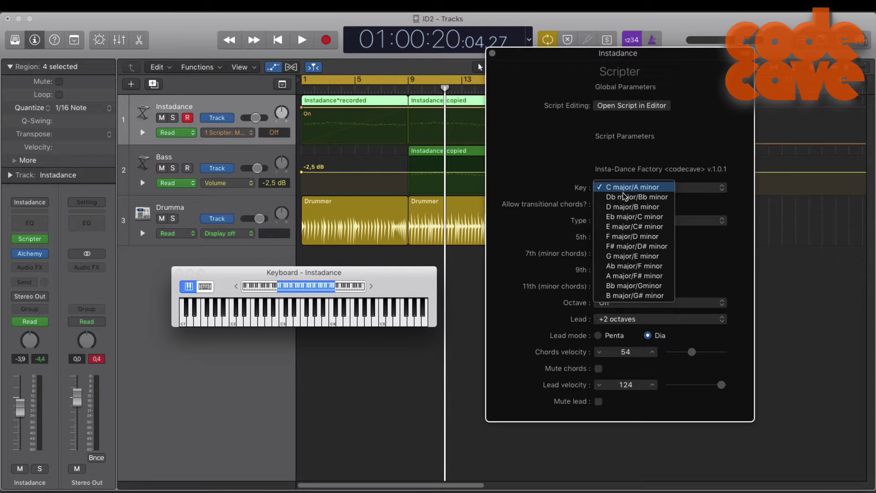
key("Return")
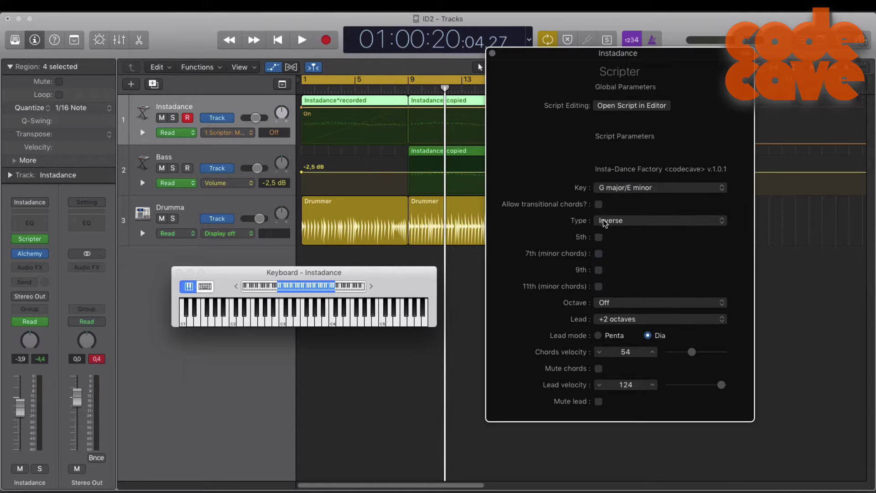
- Try the chord types Standard, Bright and Inverse, finishing with the type set to Bright
left_click(609, 221)
left_click(619, 223)
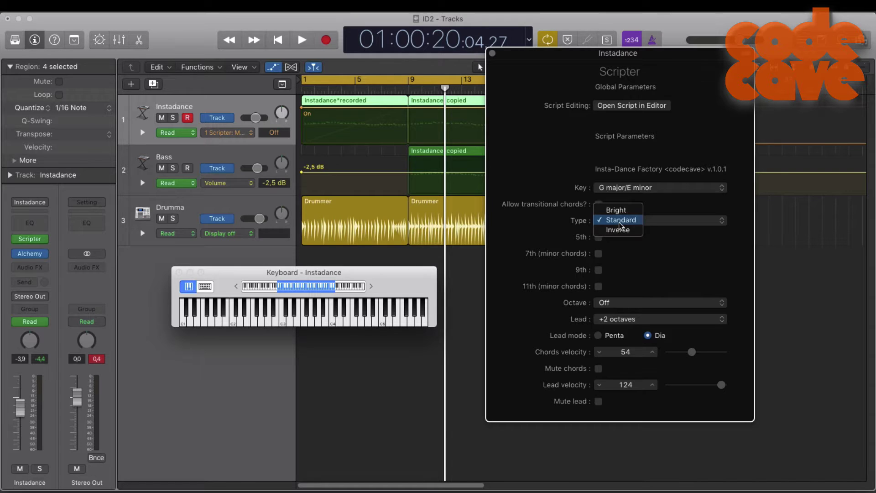
left_click(625, 209)
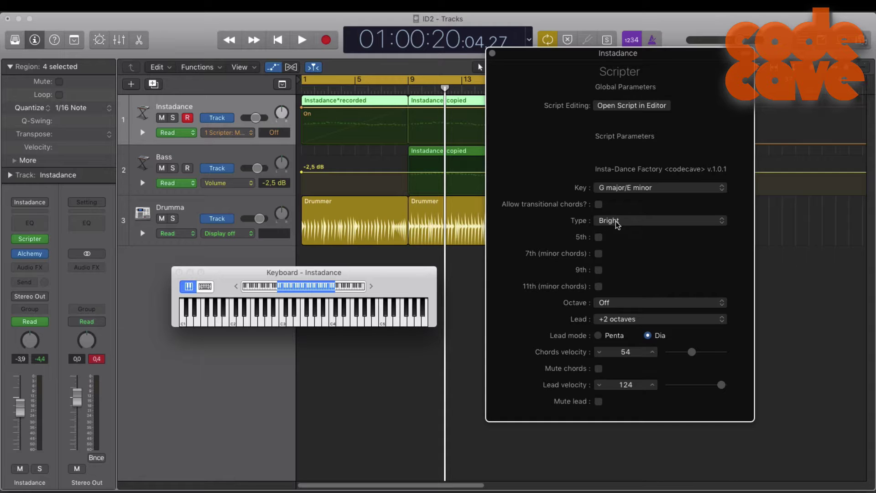
left_click(615, 223)
left_click(623, 241)
left_click(619, 226)
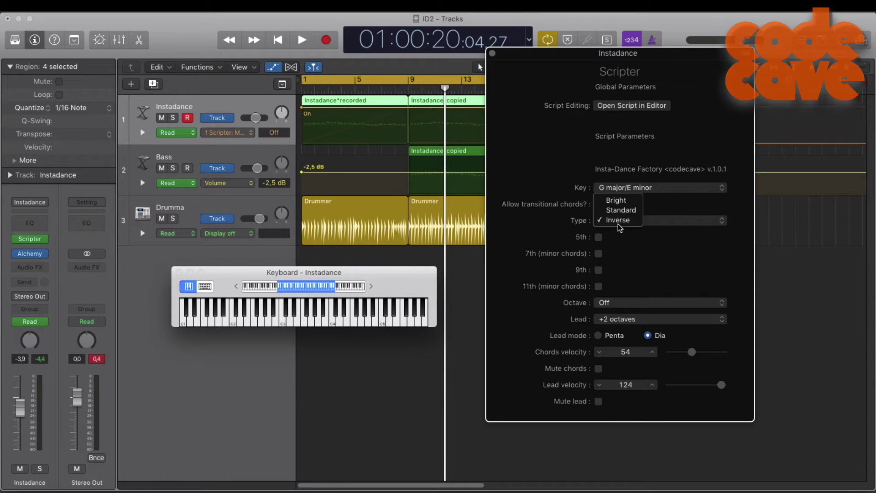
left_click(614, 199)
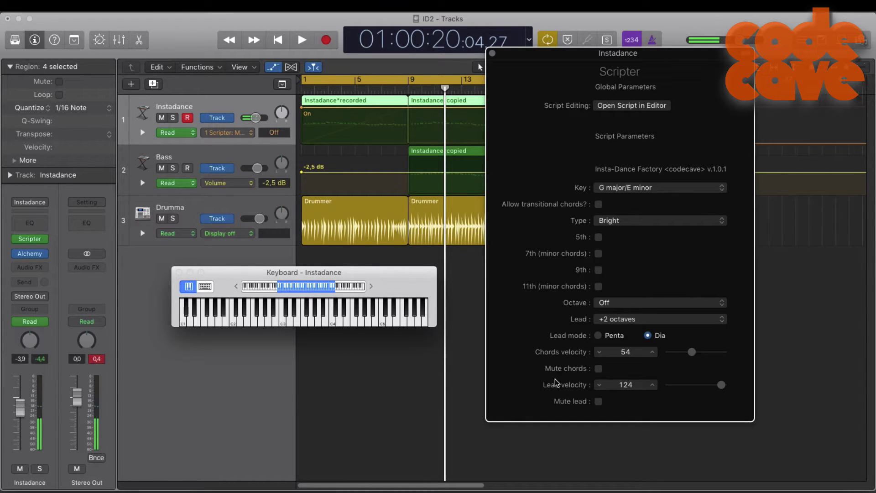
- Mute the lead and compare the Standard chord type with Bright
left_click(599, 402)
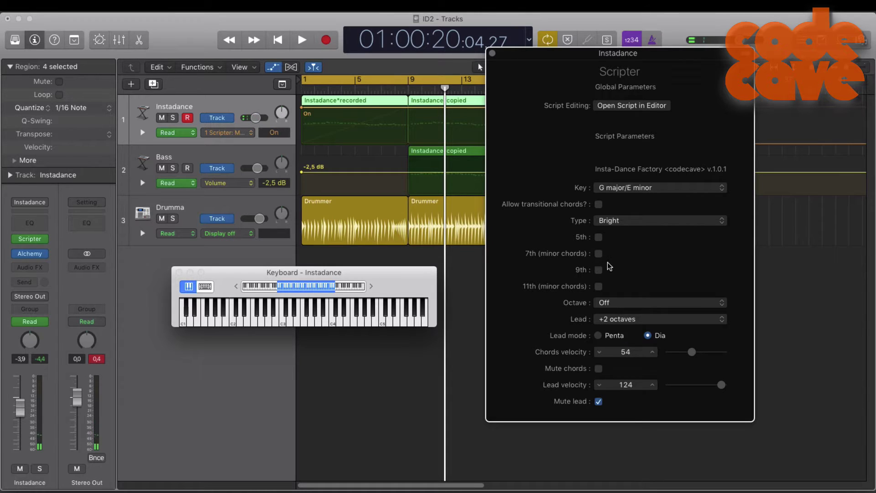
left_click(621, 217)
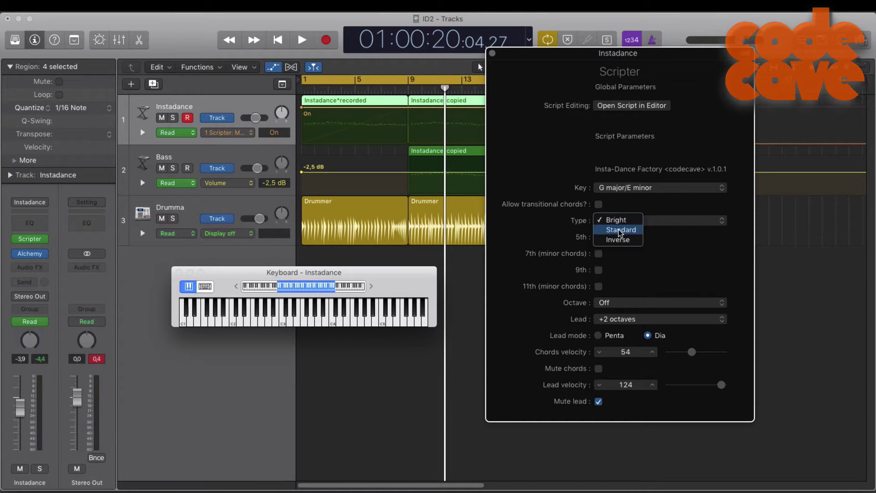
left_click(620, 232)
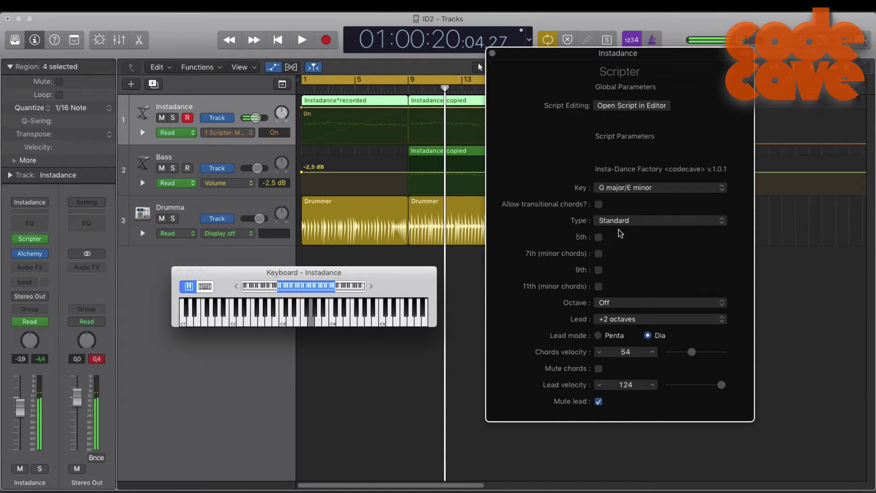
left_click(627, 226)
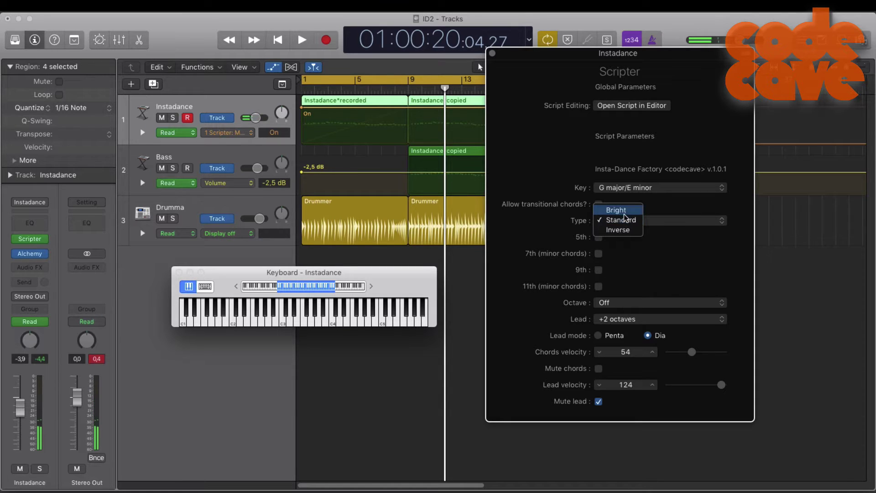
left_click(624, 211)
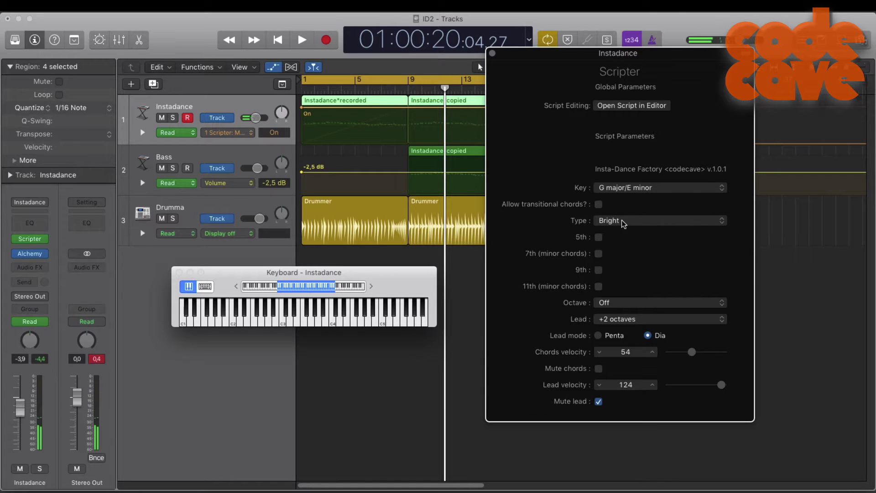
- Set the chord type to Inverse and allow transitional chords
left_click(624, 223)
left_click(625, 239)
left_click(598, 205)
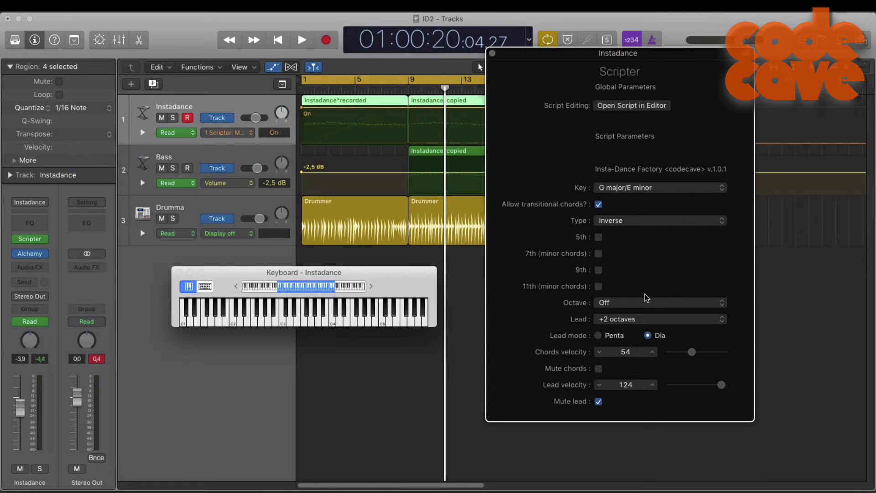
- Enable the 5th and 7th (minor chords) options, and try Octave at +2 before setting it to Off
left_click(599, 237)
left_click(598, 253)
left_click(634, 304)
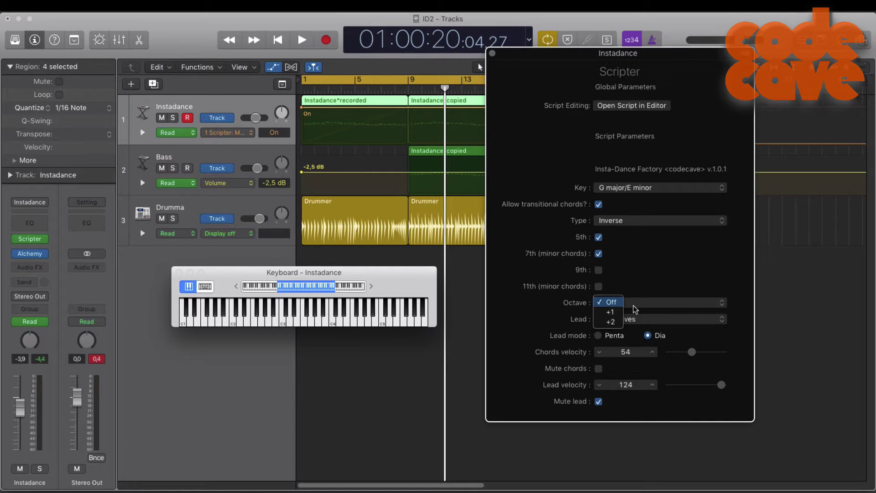
left_click(611, 322)
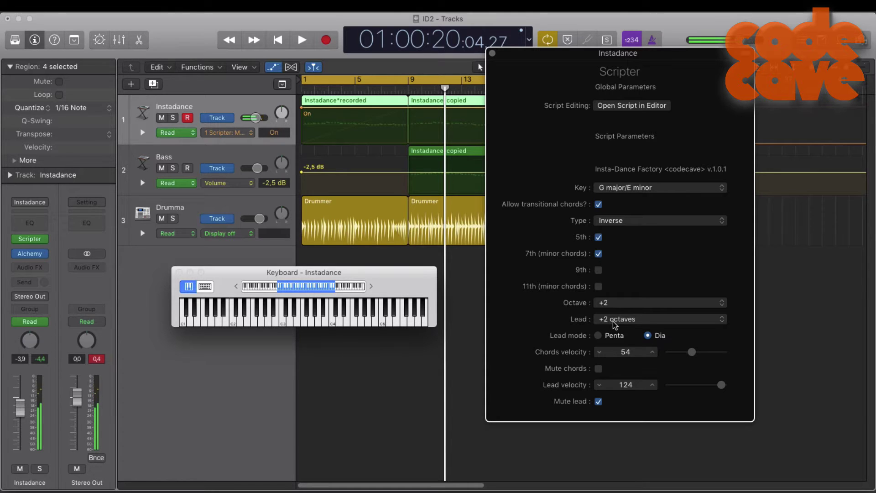
left_click(614, 305)
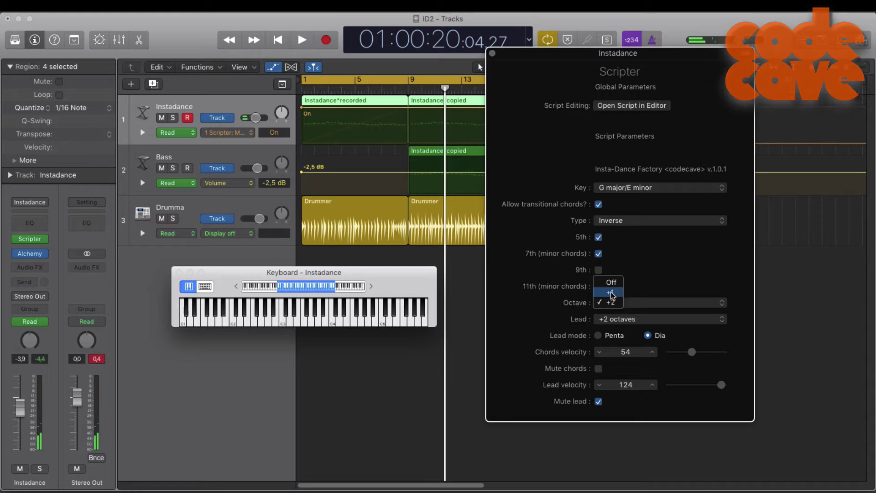
left_click(610, 282)
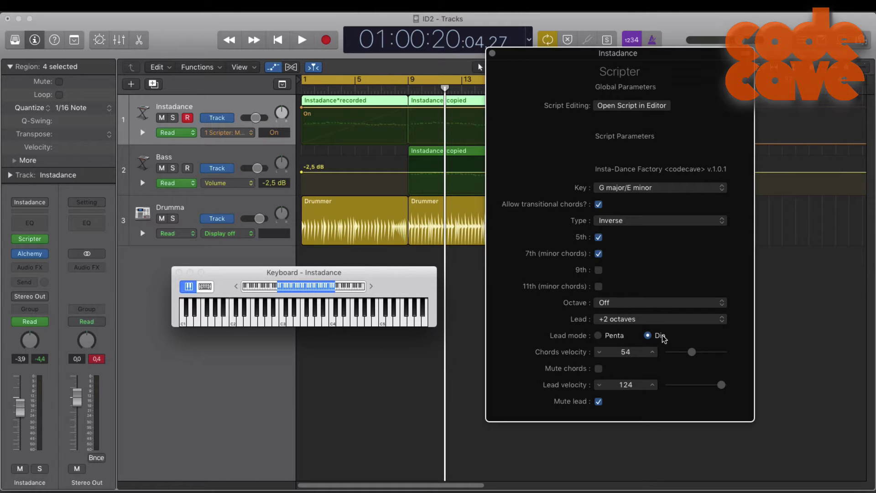
- Unmute the lead and try the Penta lead mode before setting it to Dia
left_click(620, 336)
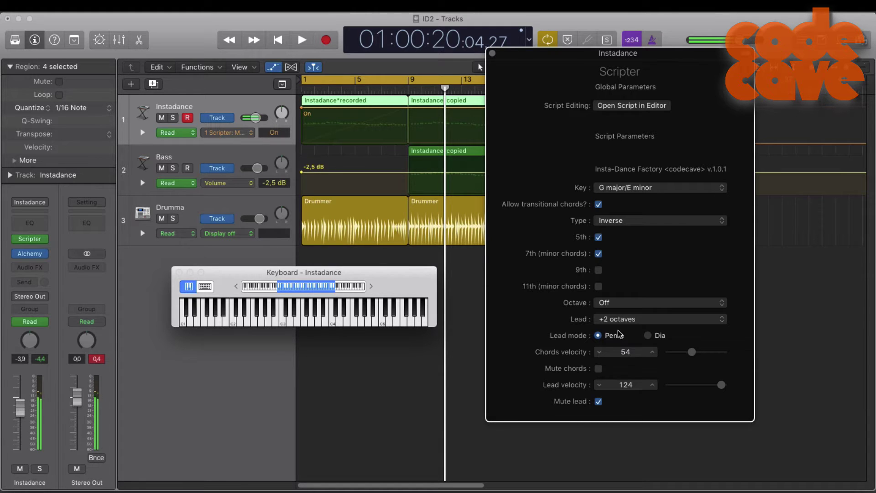
left_click(599, 401)
left_click(648, 336)
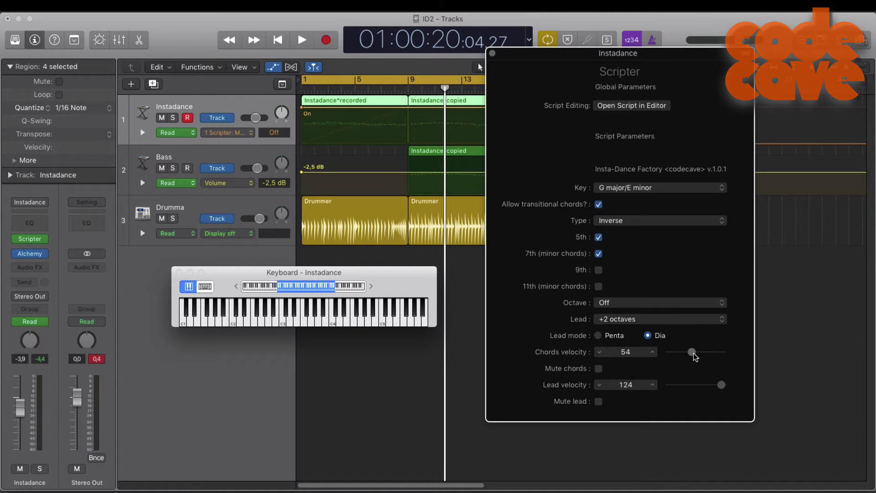
- Lower the chords velocity to 40
left_click_drag(684, 352, 690, 356)
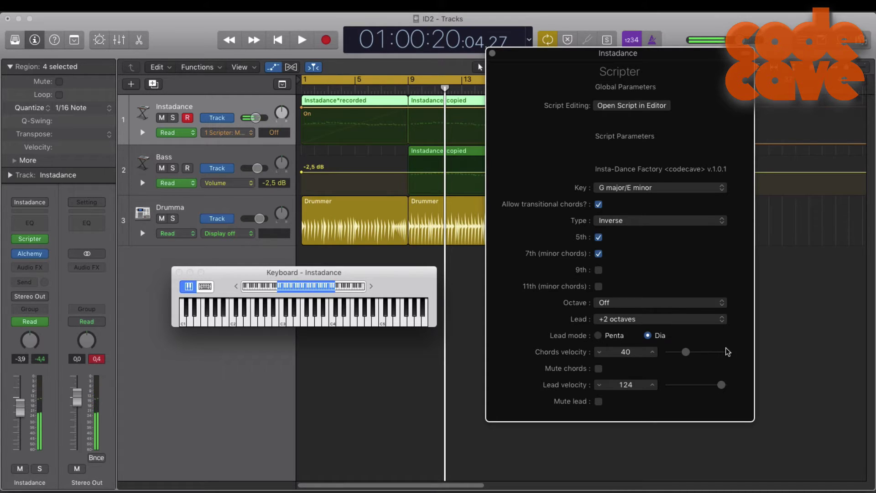
- Open the Alchemy instrument on the Instadance track to view its synth controls, and close it
left_click(33, 252)
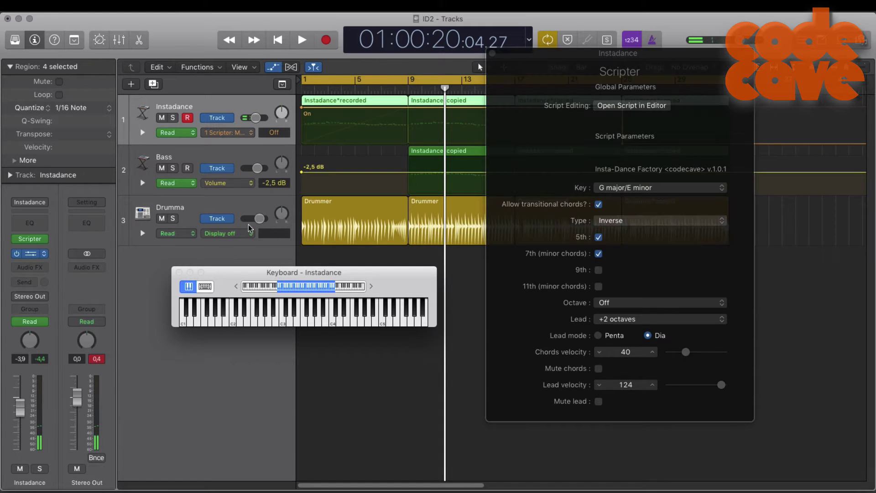
left_click(42, 251)
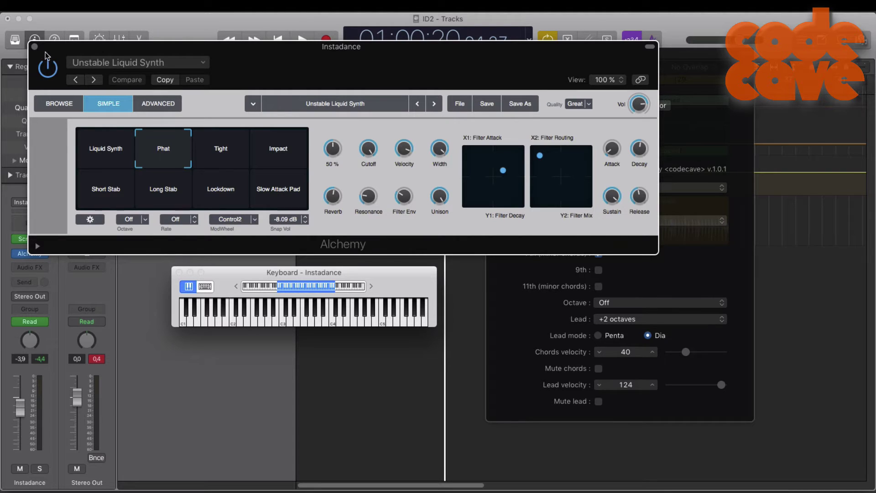
left_click(35, 47)
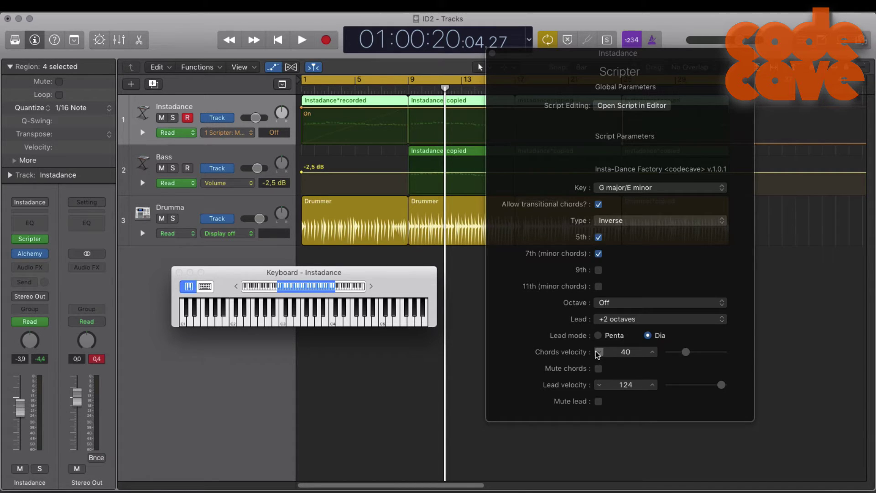
- Keep the Lead setting at +2 octaves and mute the lead
left_click(630, 320)
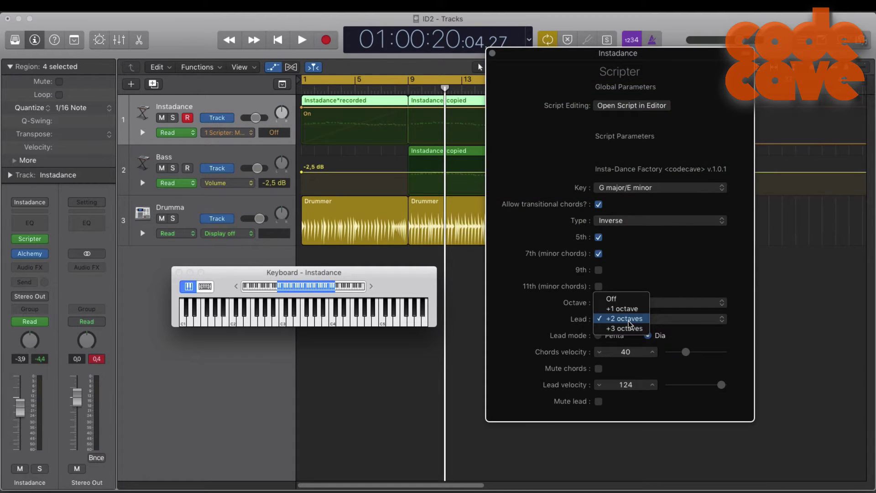
left_click(629, 319)
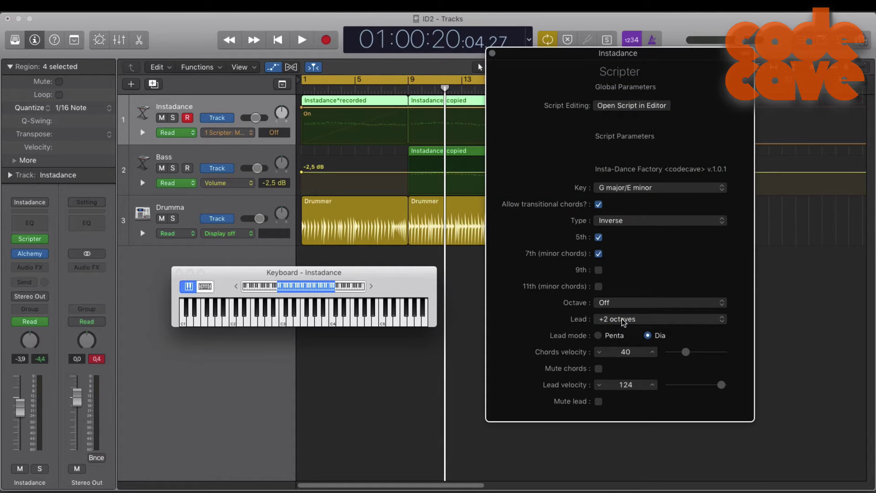
left_click(599, 401)
- Close the Scripter window and return the playhead to the beginning of the project
left_click(493, 54)
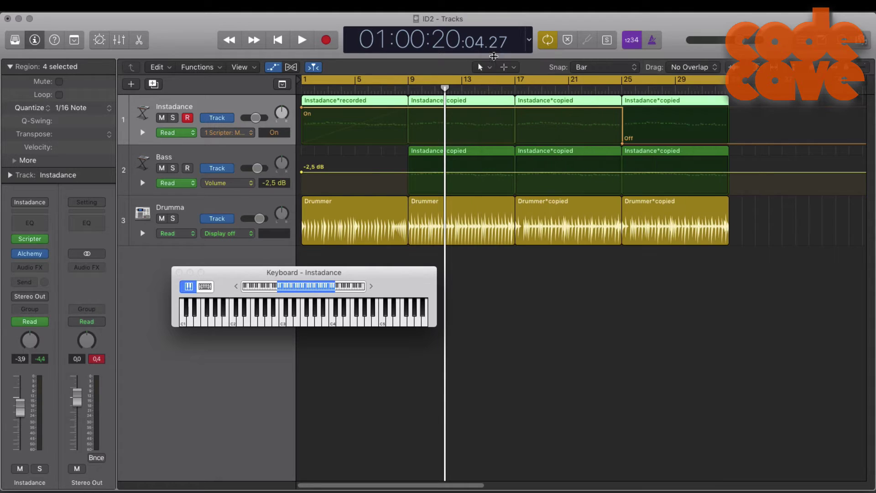
left_click(279, 41)
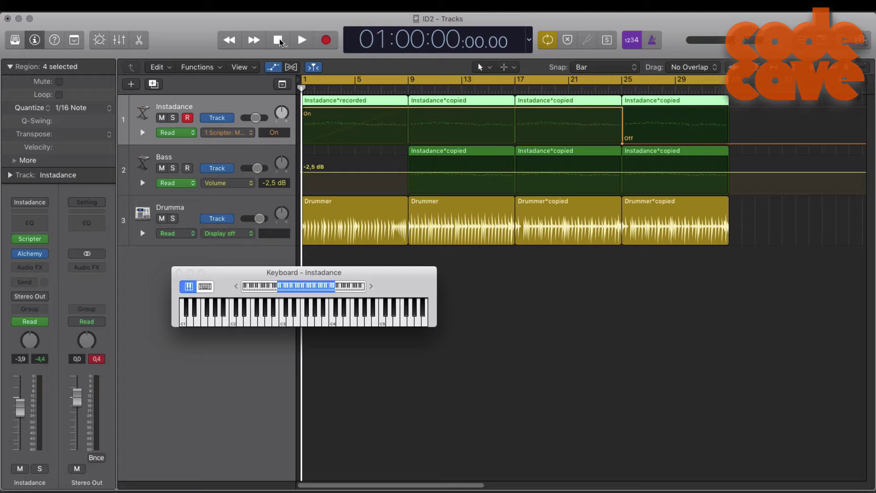
- Enlarge the Instadance track's height and display its Scripter Type automation, with the on-screen keyboard moved clear of the regions
left_click_drag(256, 144, 256, 190)
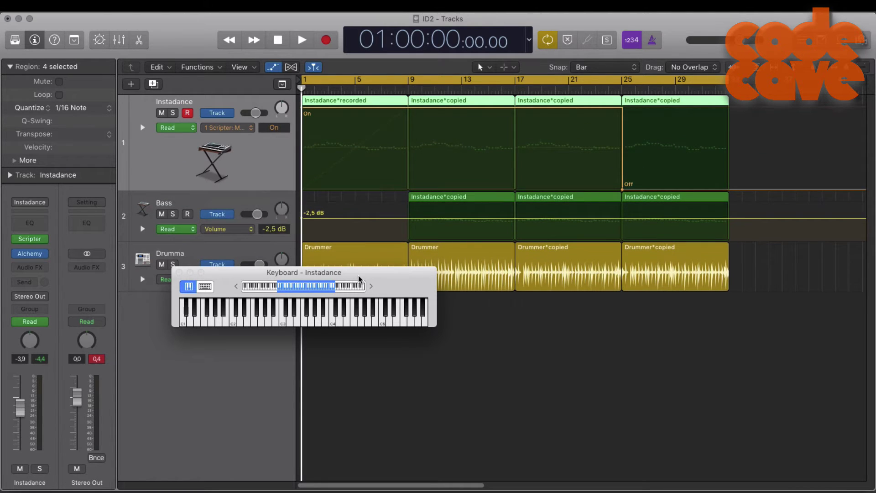
left_click_drag(355, 279, 673, 349)
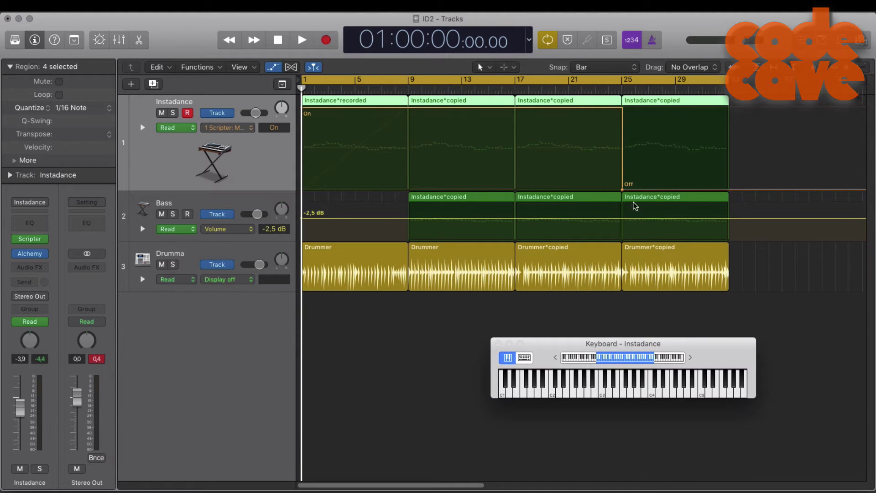
left_click(235, 127)
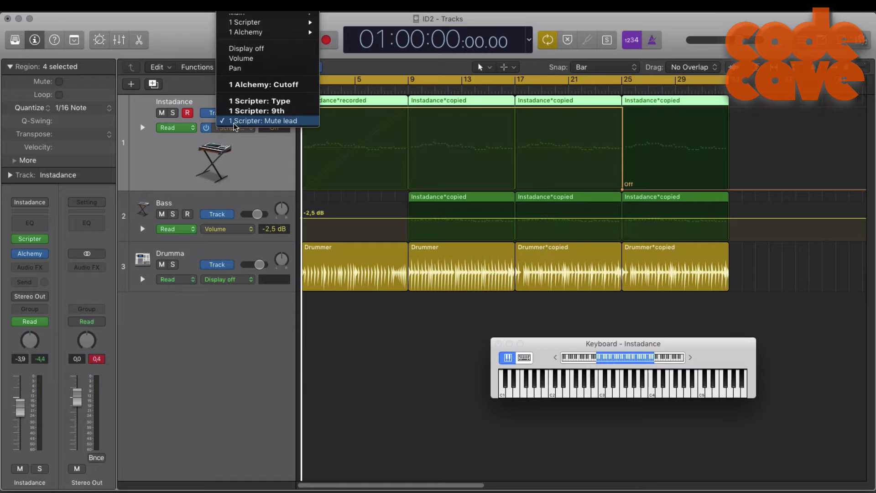
left_click(242, 102)
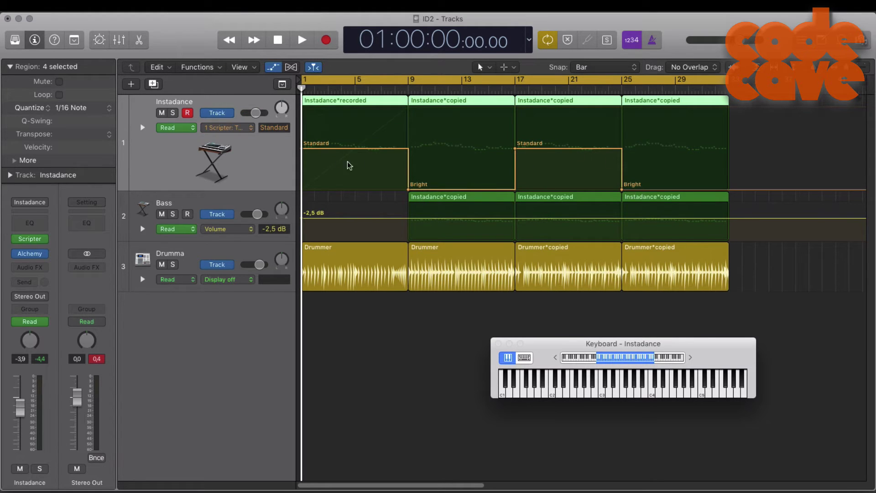
- Examine the Instadance track's Scripter 9th automation and its Mute lead automation across the arrangement
left_click(227, 128)
left_click(381, 169)
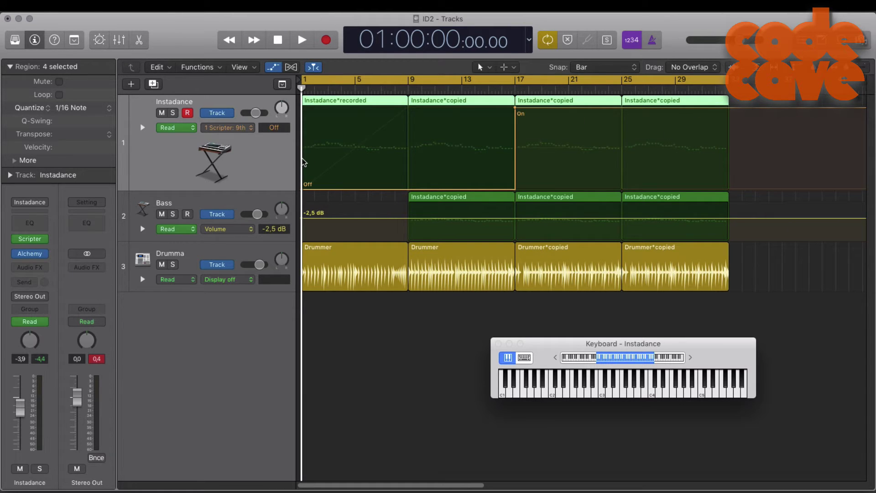
left_click(225, 128)
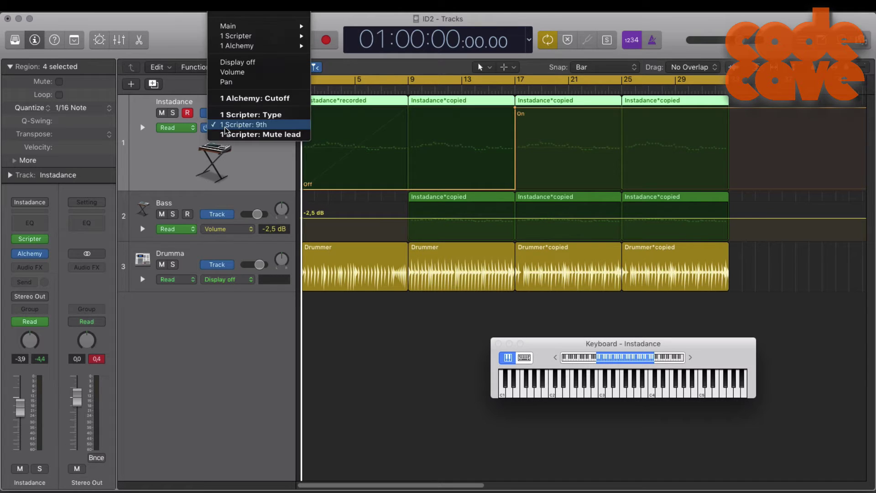
left_click(227, 135)
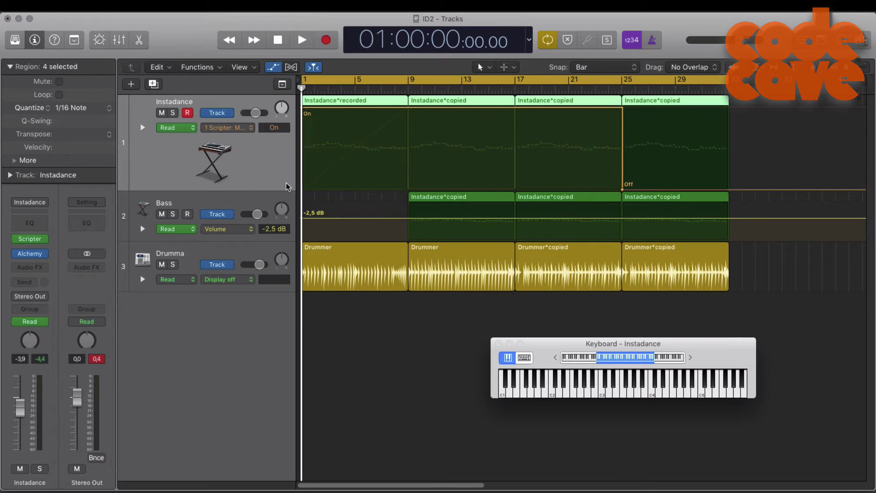
- Open the Alchemy instrument on the Bass track to view its preset, and close it
left_click(266, 199)
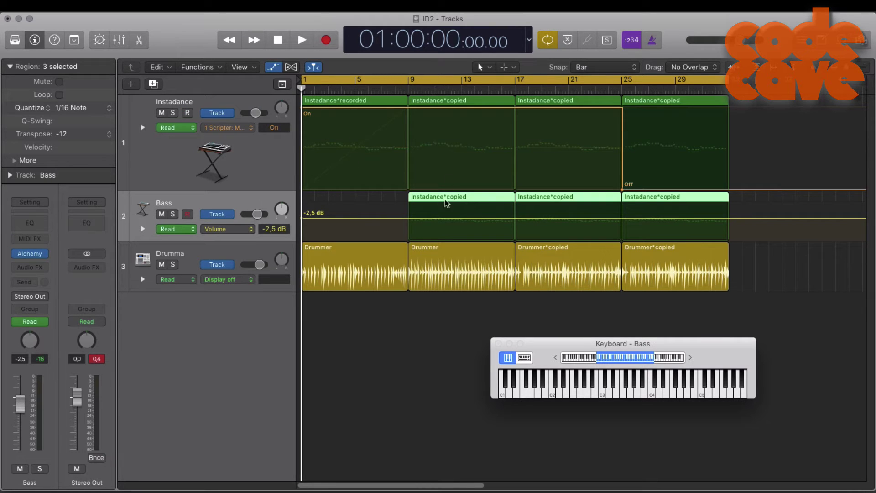
left_click(31, 253)
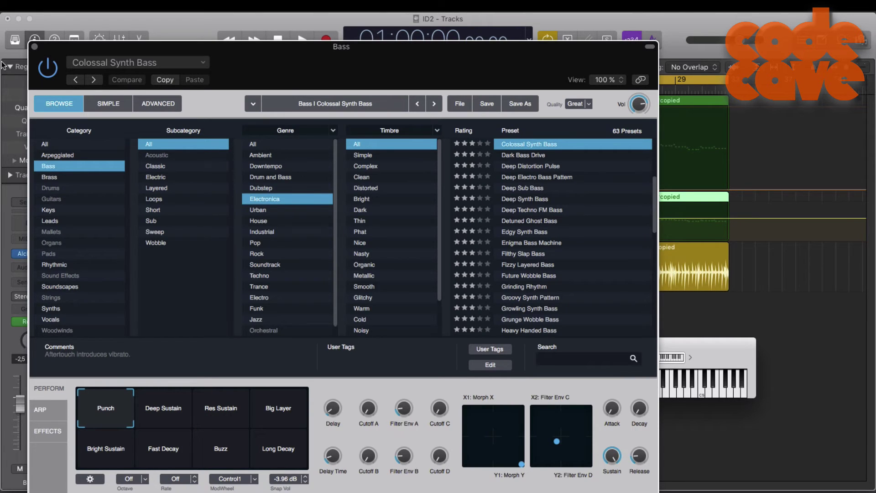
left_click(35, 46)
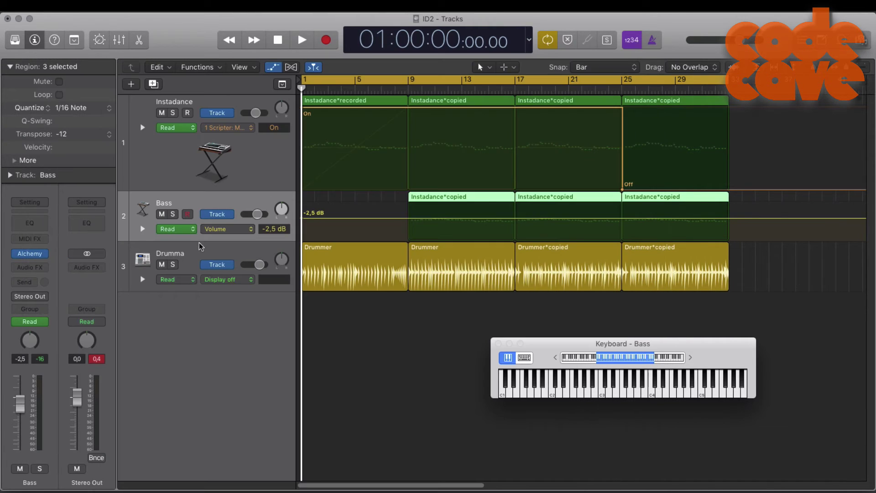
- Collapse the Region inspector and open the Drumma track's regions in the Drummer Editor, keeping the on-screen keyboard clear of it
left_click(125, 251)
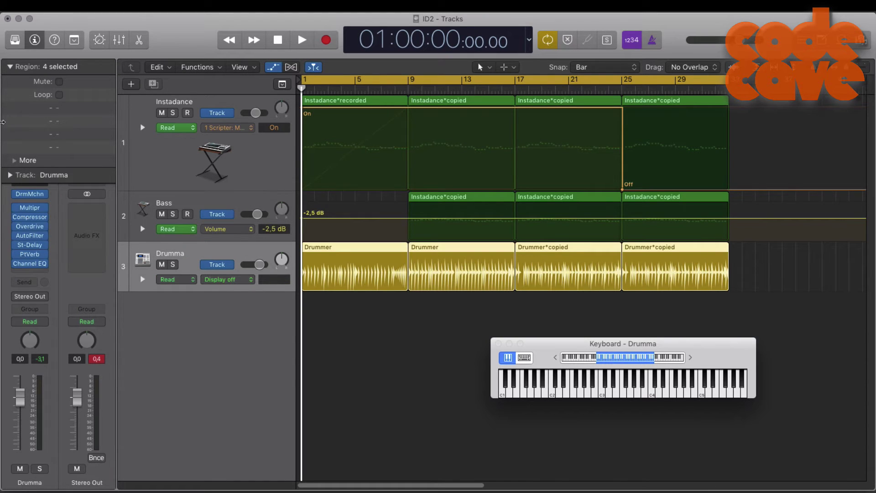
left_click(10, 66)
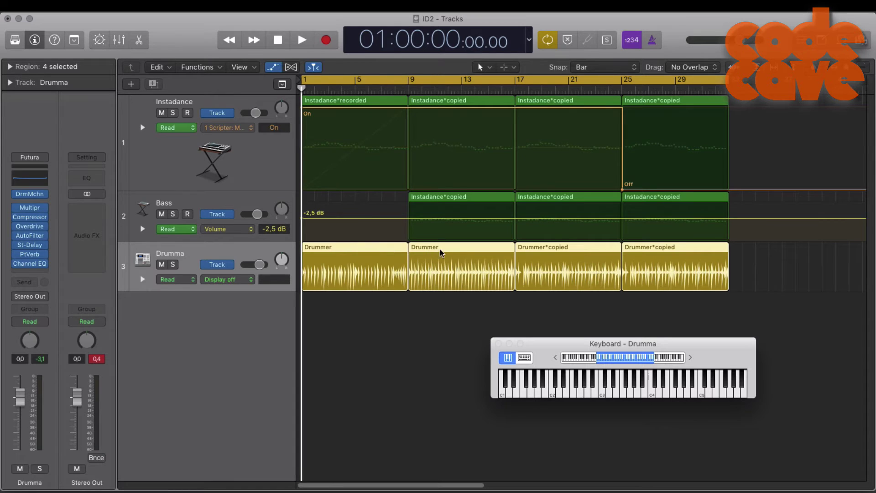
double_click(340, 251)
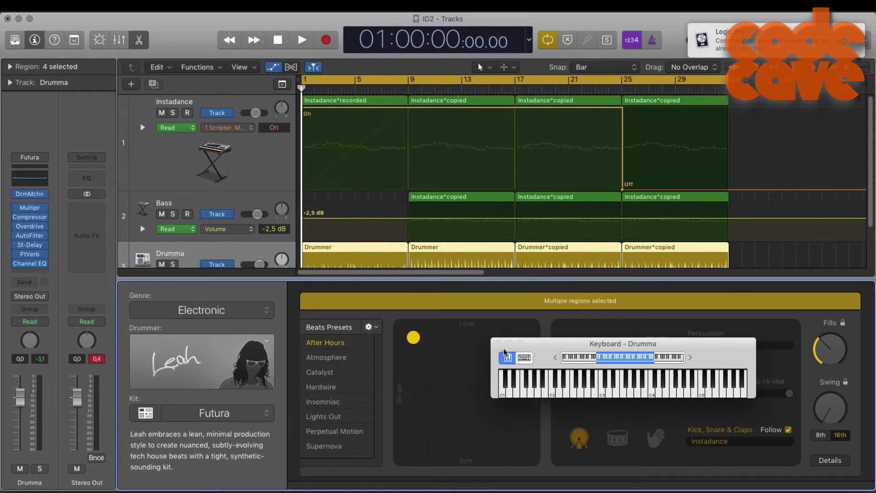
left_click_drag(502, 343, 662, 150)
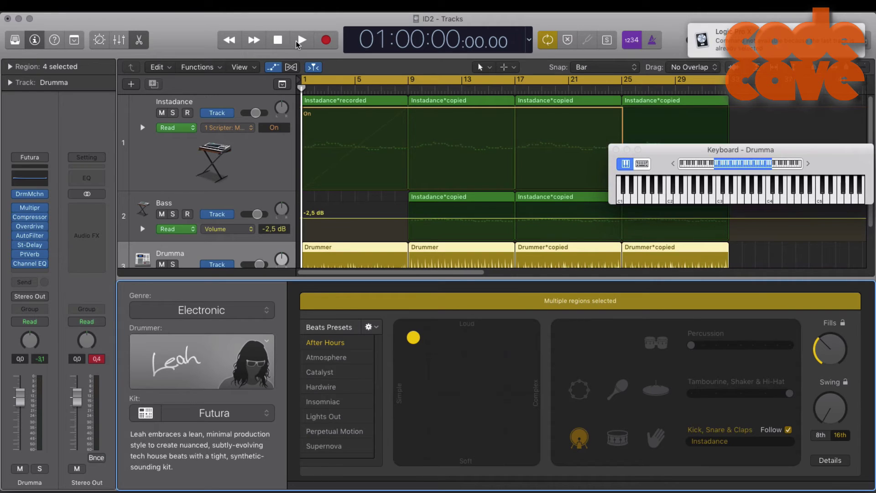
- Display the Alchemy Cutoff automation on the Instadance track and move the on-screen keyboard off the regions
left_click(230, 129)
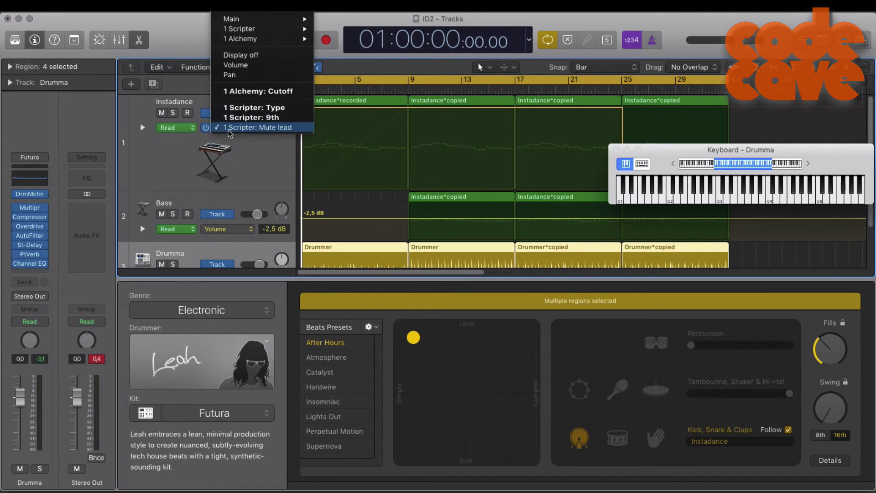
mouse_move(262, 39)
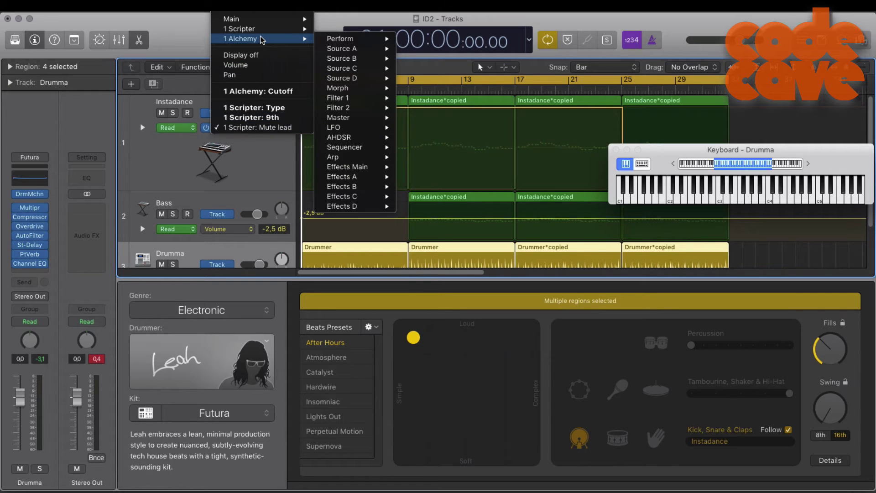
mouse_move(352, 100)
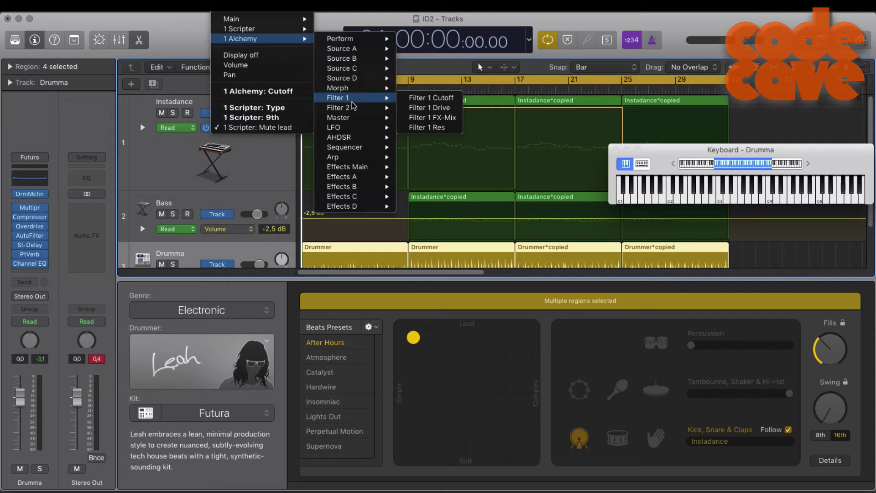
left_click(280, 92)
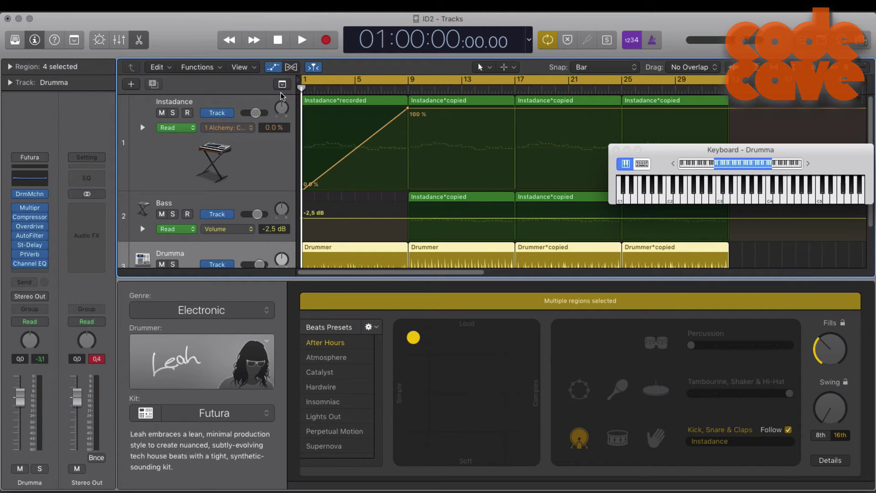
left_click_drag(665, 151, 774, 224)
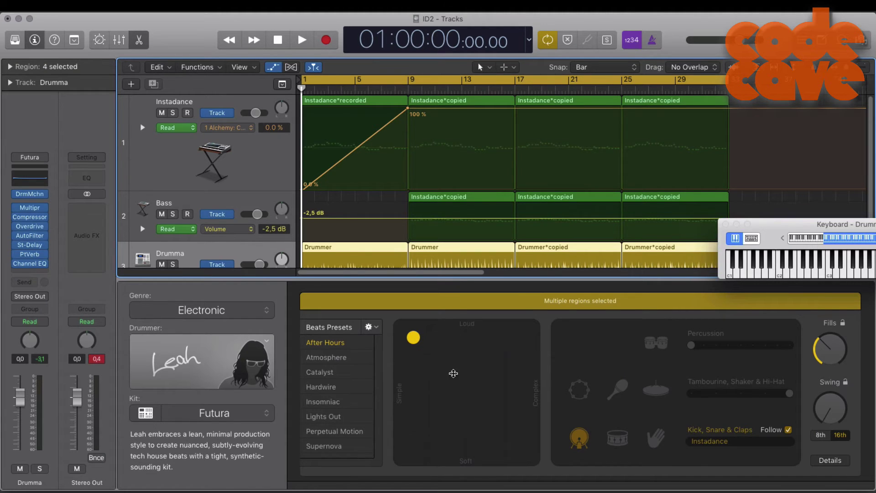
- Close the Drummer Editor and open the Piano Roll with all regions selected and track automation hidden
key("e")
left_click(449, 207)
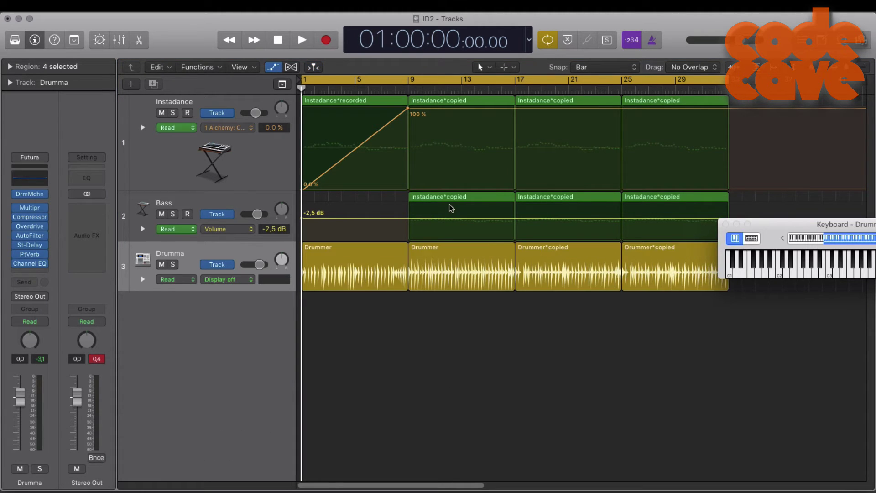
key("super+z")
key("super+a")
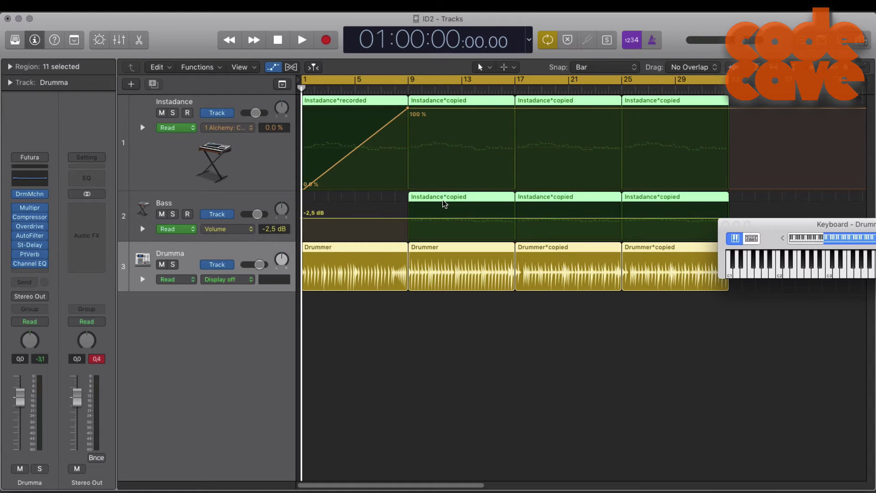
key("a")
key("p")
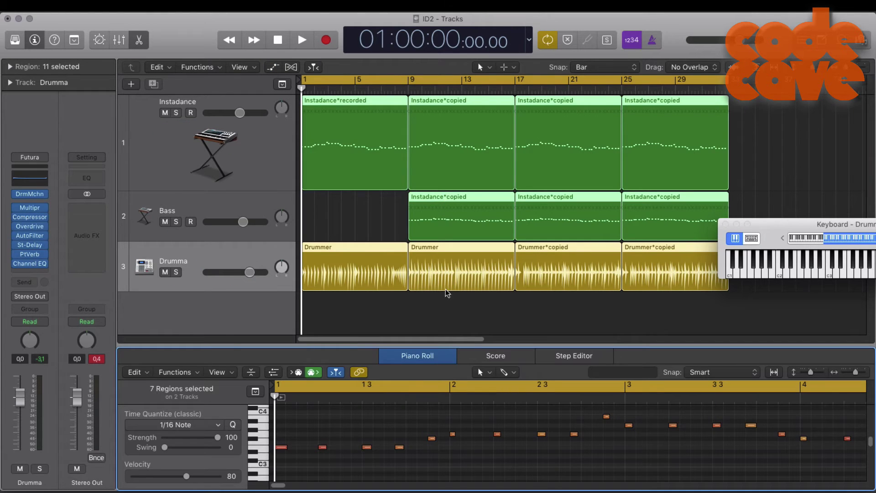
- Play the arrangement from the beginning and close the on-screen keyboard
left_click(303, 40)
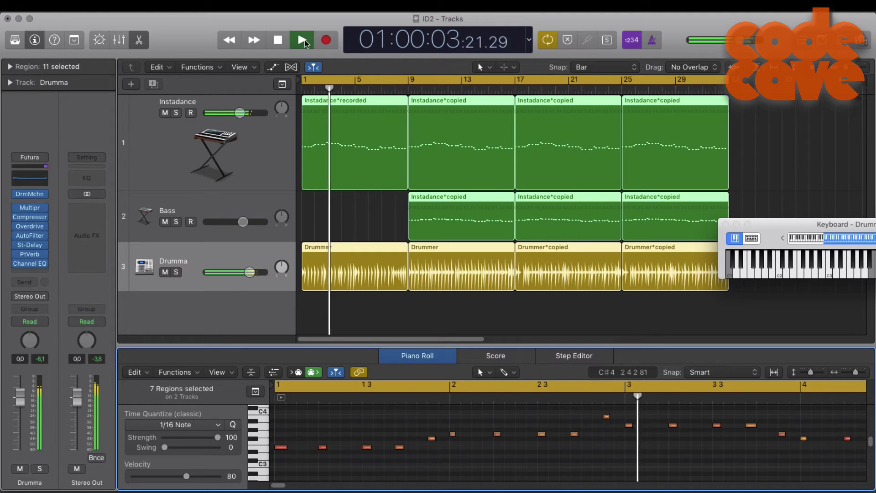
left_click_drag(763, 226, 617, 308)
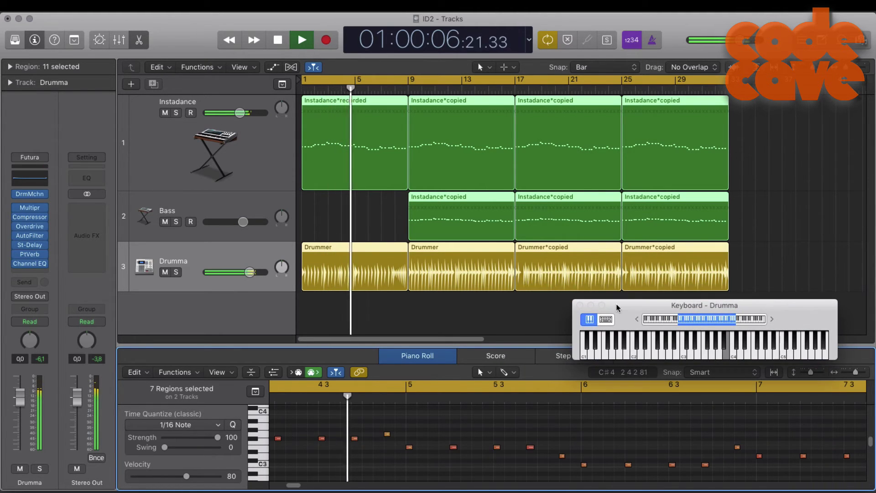
left_click(580, 305)
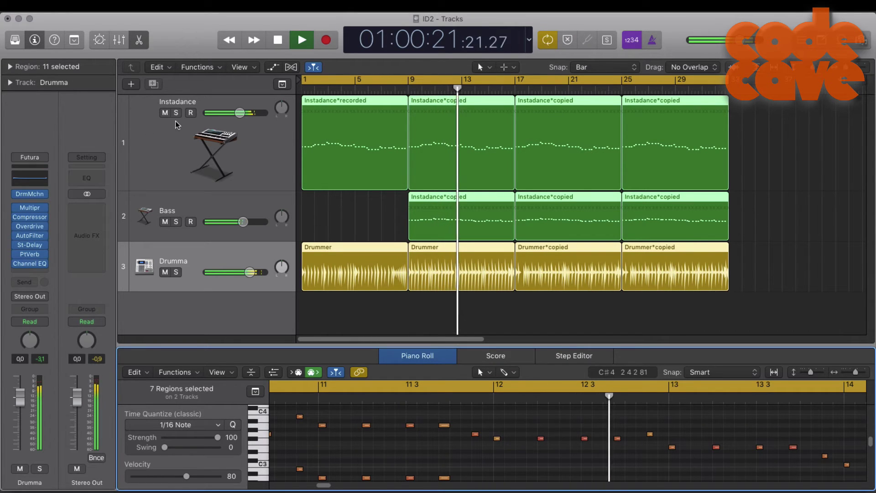
- Show track automation and view the Instadance track's Scripter Type, 9th and Mute lead curves in turn during playback
key("a")
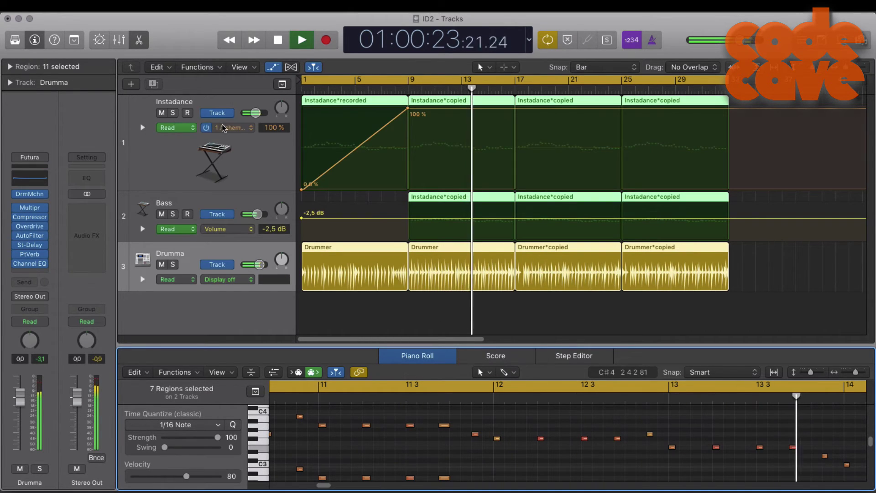
left_click(236, 128)
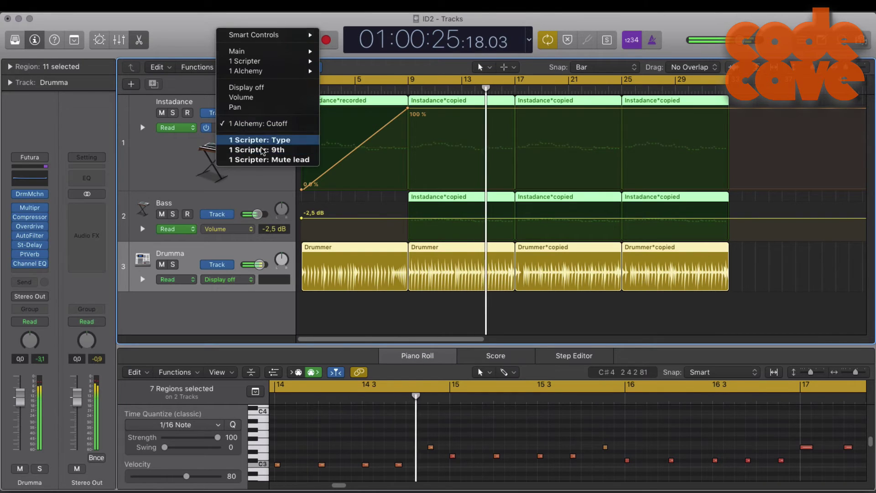
left_click(238, 139)
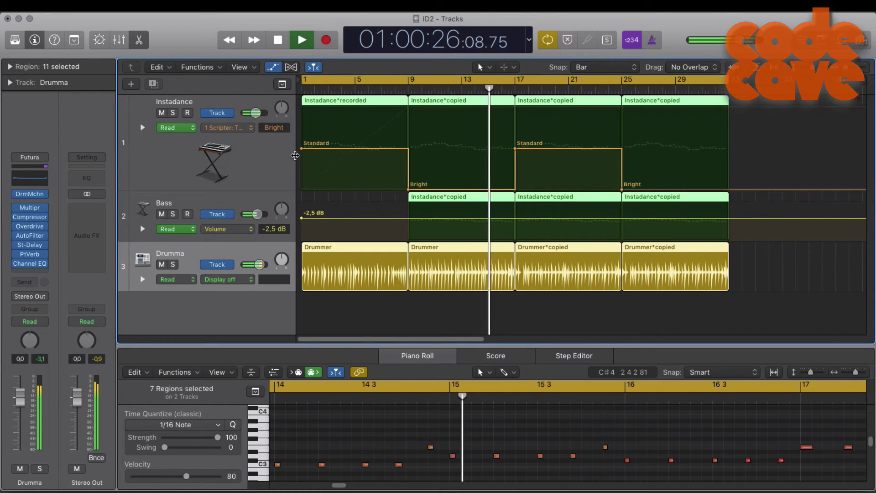
left_click(237, 125)
left_click(239, 132)
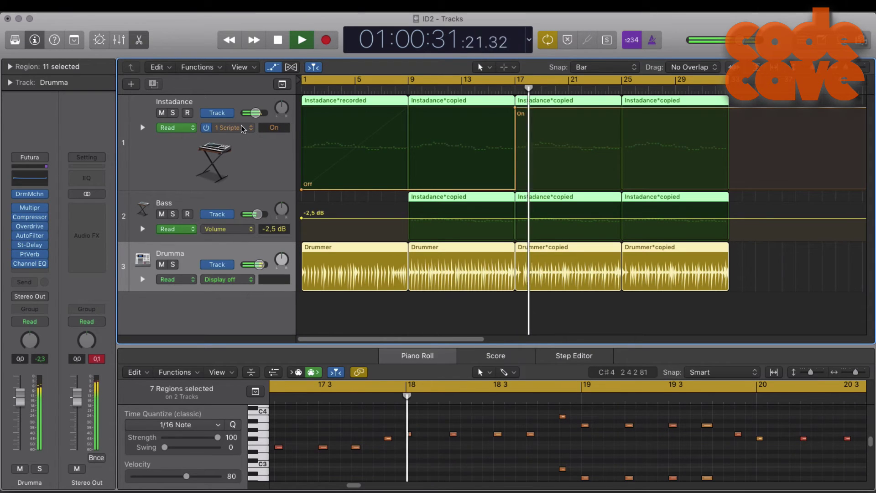
left_click(242, 128)
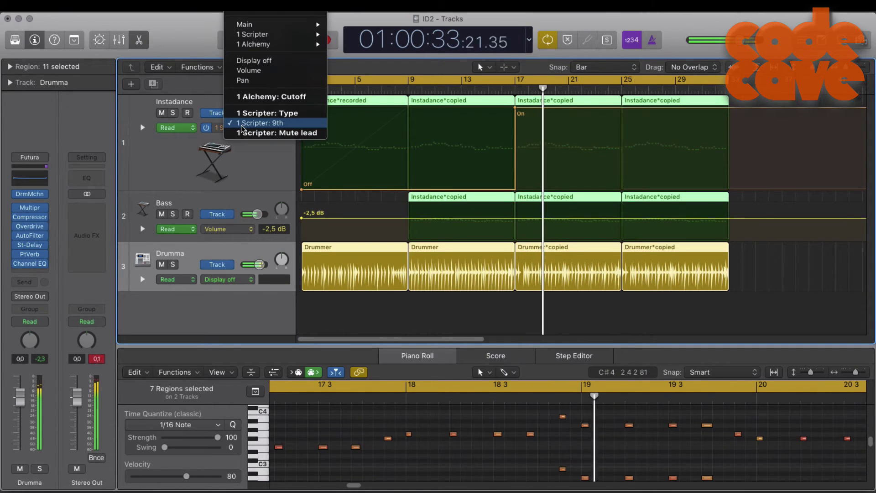
left_click(243, 133)
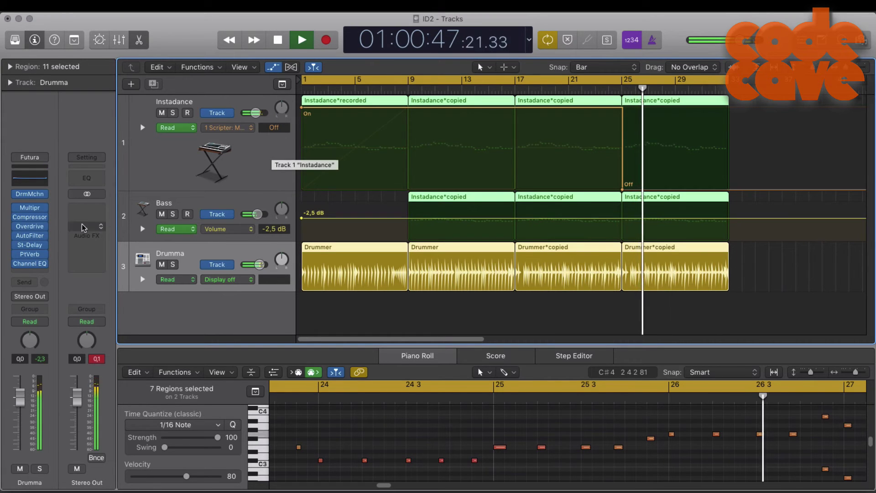
- Set Lead mode to Penta in the Instadance track's Scripter, close its window and stop playback
left_click(158, 159)
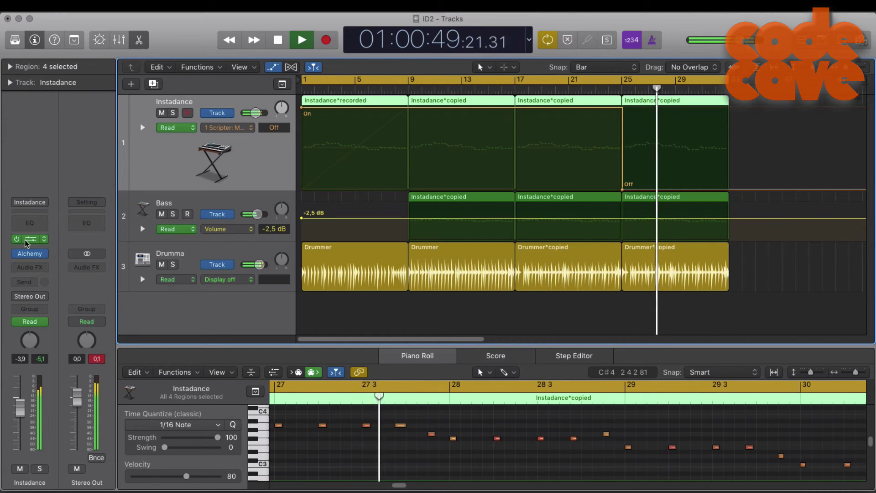
key("v")
left_click(598, 336)
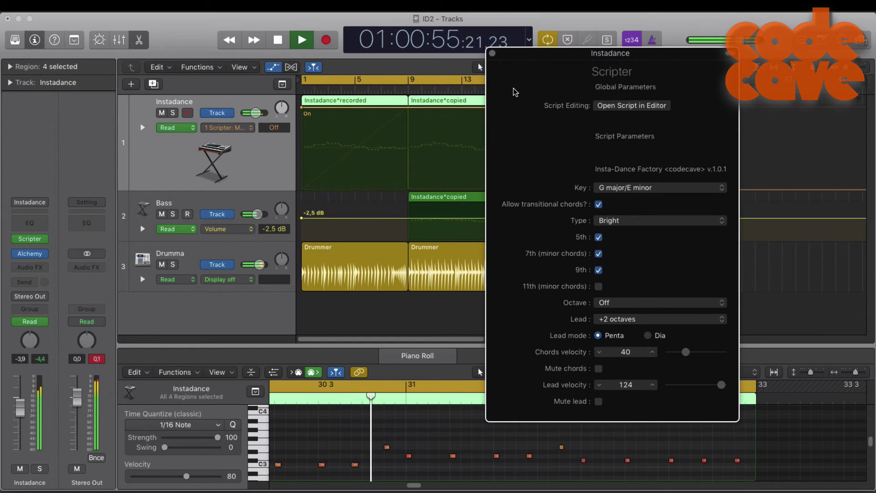
left_click(492, 54)
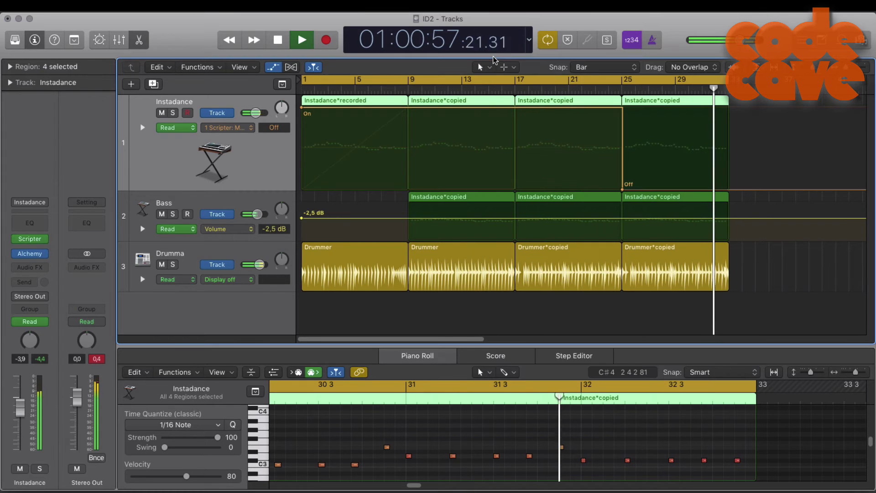
left_click(278, 41)
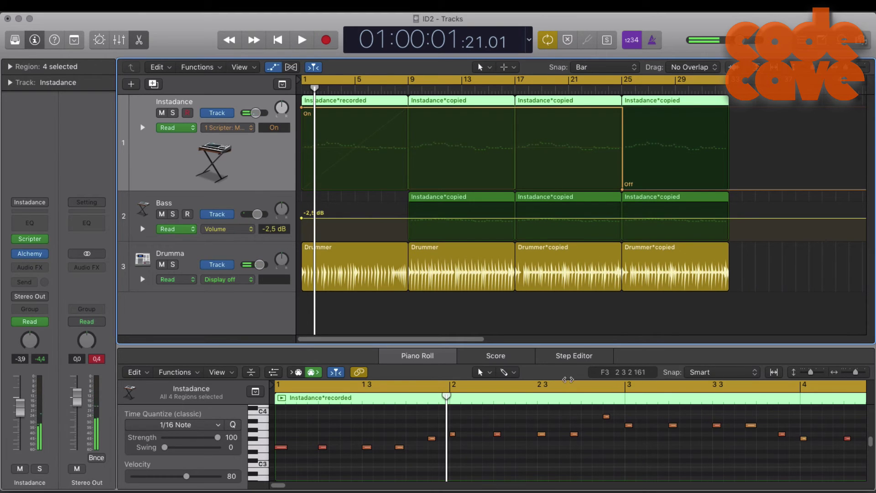
- Adjust the divider between the Tracks area and the Piano Roll so all three tracks and the notes fit
left_click_drag(584, 345, 589, 369)
left_click_drag(608, 400, 609, 407)
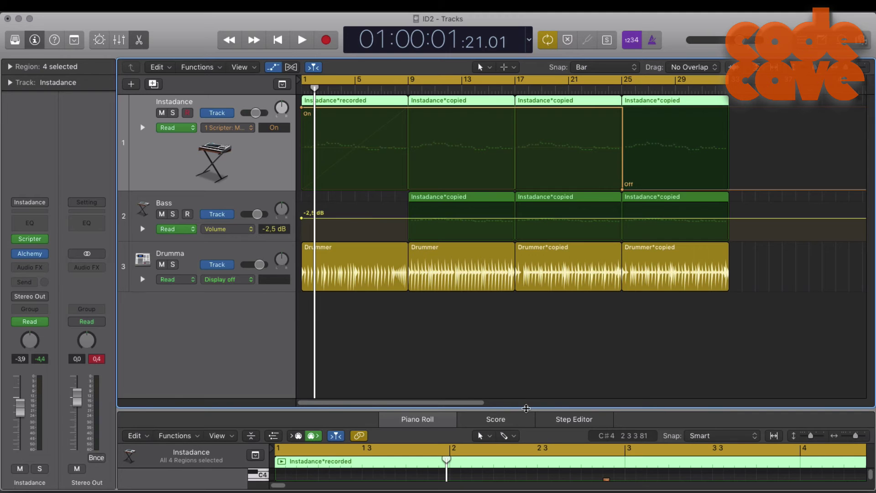
left_click_drag(525, 408, 513, 314)
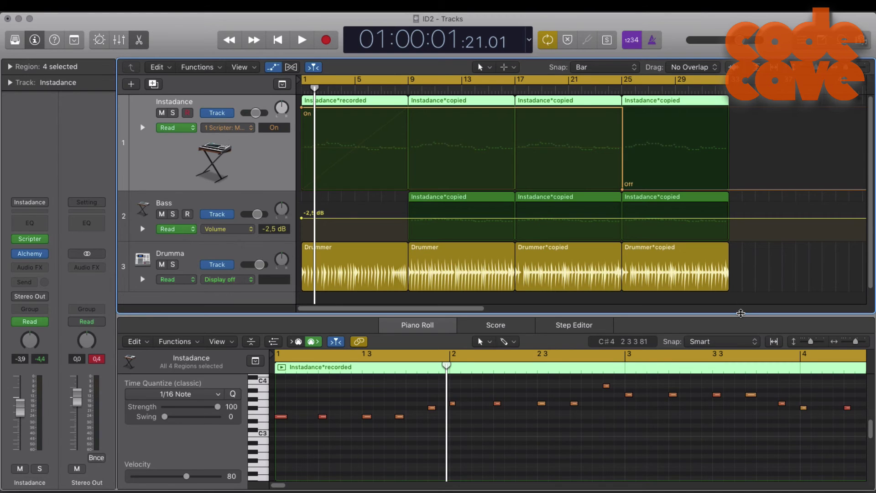
left_click_drag(741, 316, 743, 324)
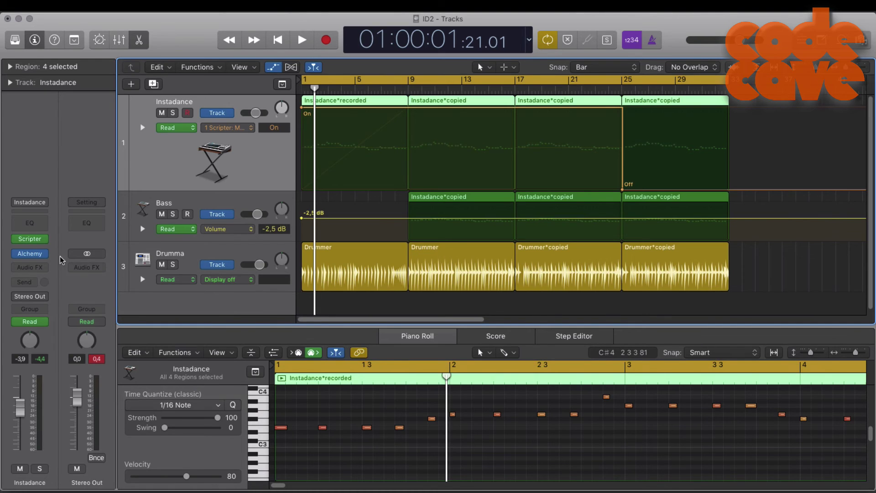
- Open the Instadance track's Scripter and play the arrangement, jumping to bar 25 to watch the automated parameters, and stop playback
left_click(27, 242)
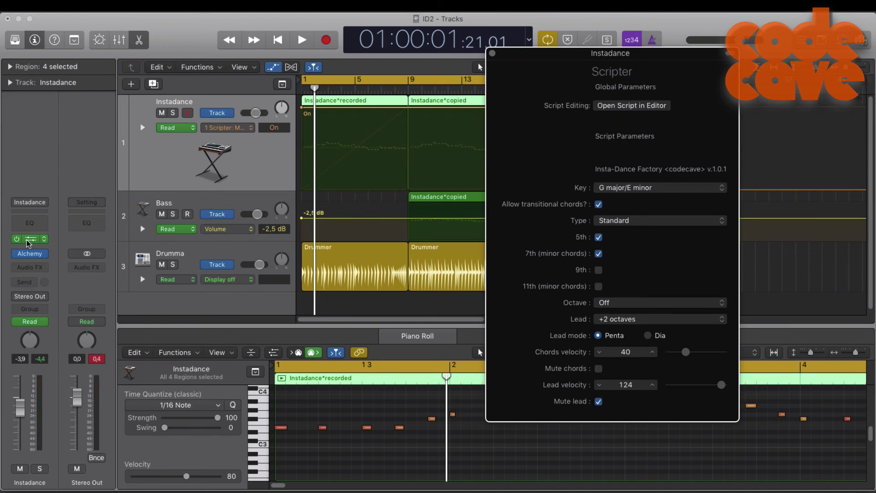
left_click_drag(547, 82, 64, 69)
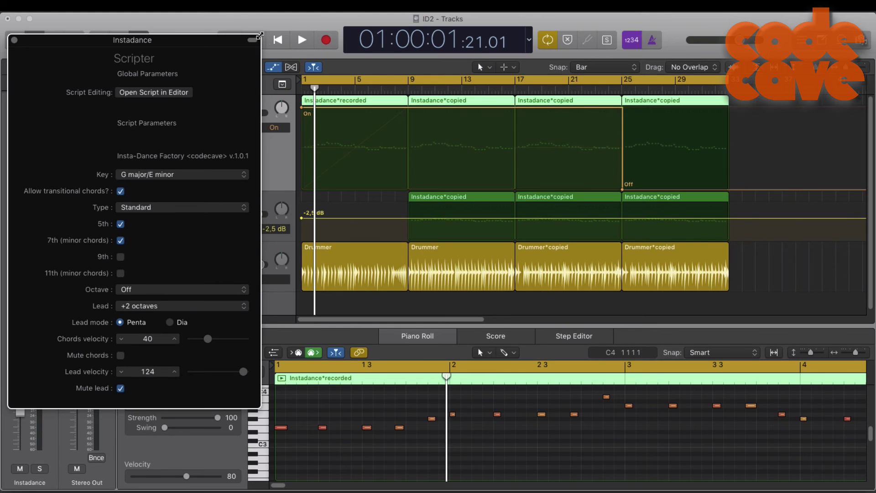
left_click_drag(231, 45, 234, 155)
left_click(301, 40)
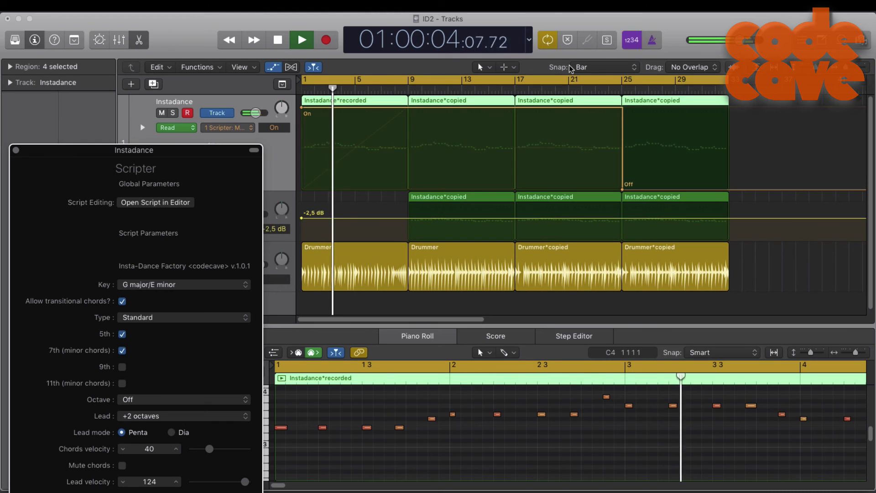
left_click(620, 89)
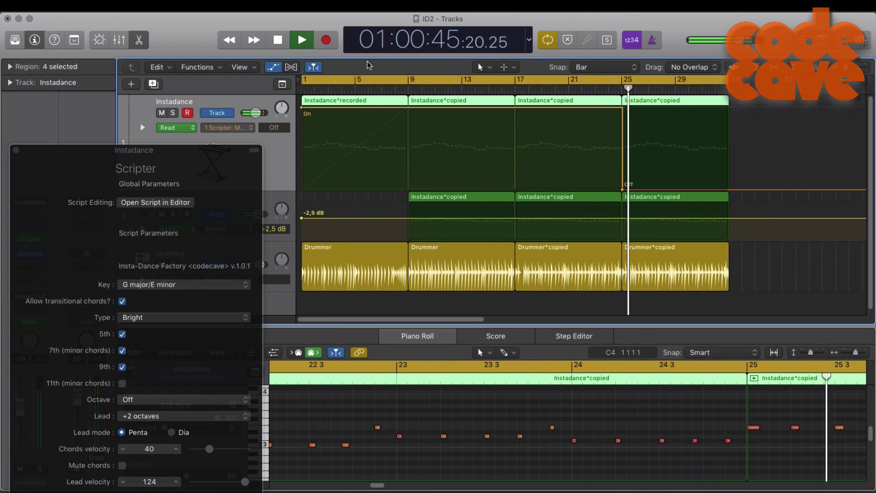
left_click(282, 44)
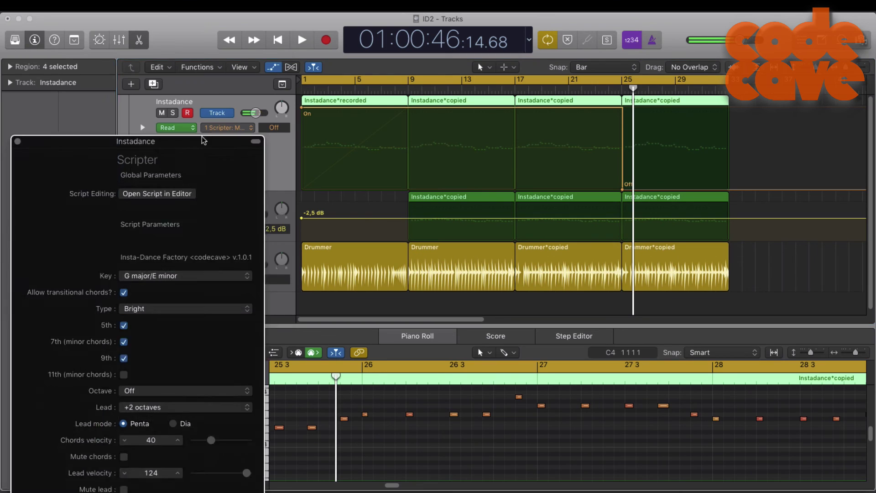
- Move the Scripter window clear of the track headers and channel strips, keeping all its parameters in view
left_click_drag(201, 163, 263, 96)
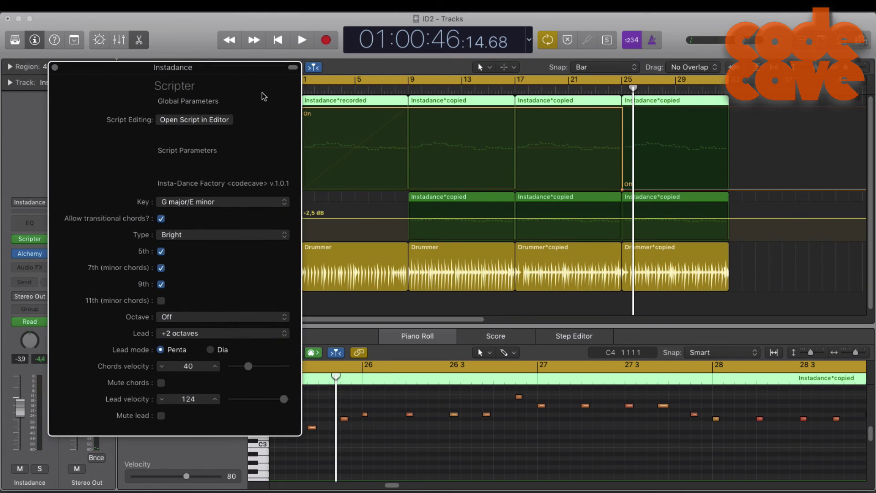
mouse_move(263, 96)
left_mouse_down()
mouse_move(233, 86)
mouse_move(277, 116)
mouse_move(271, 87)
left_mouse_up()
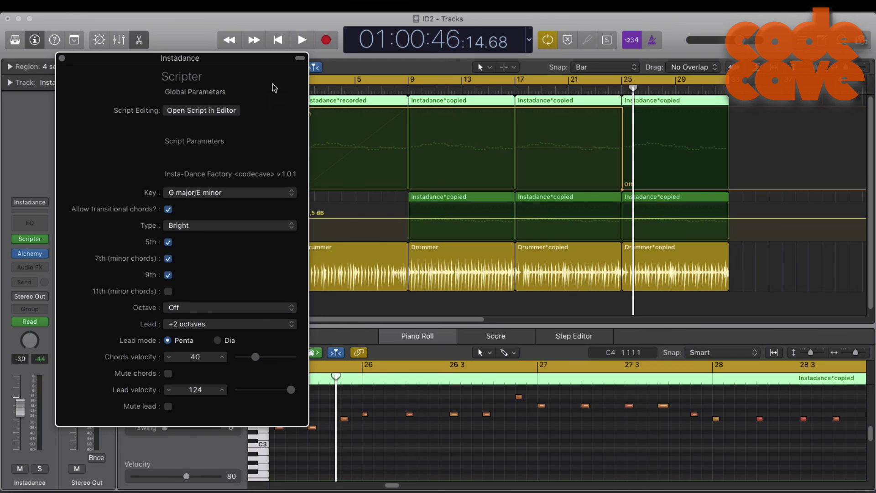
left_click_drag(274, 88, 780, 117)
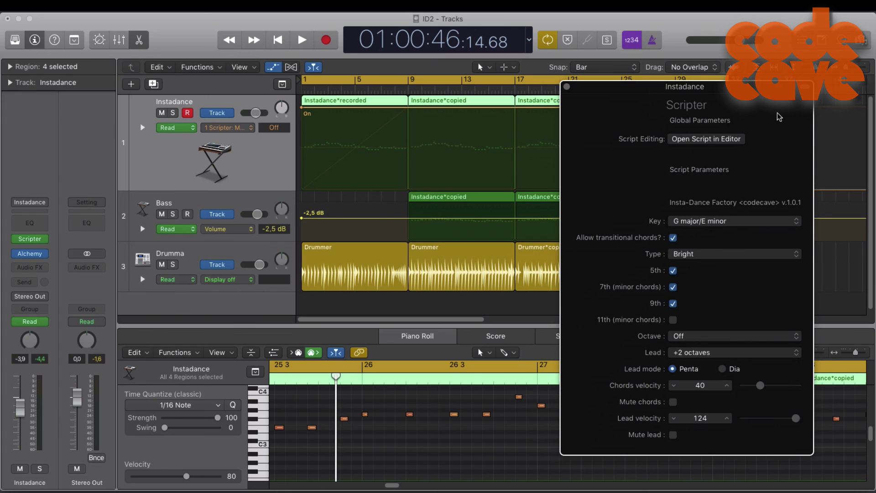
left_click_drag(780, 116, 770, 95)
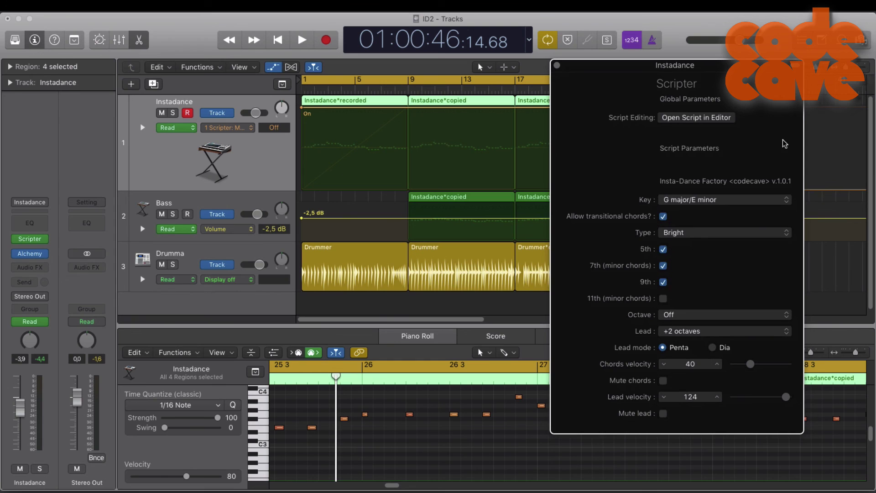
left_click_drag(751, 75, 783, 75)
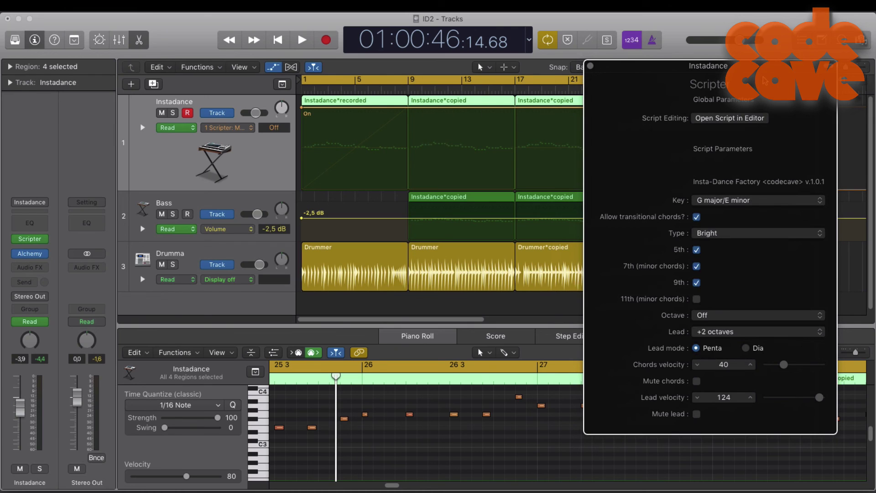
left_click_drag(766, 81, 733, 88)
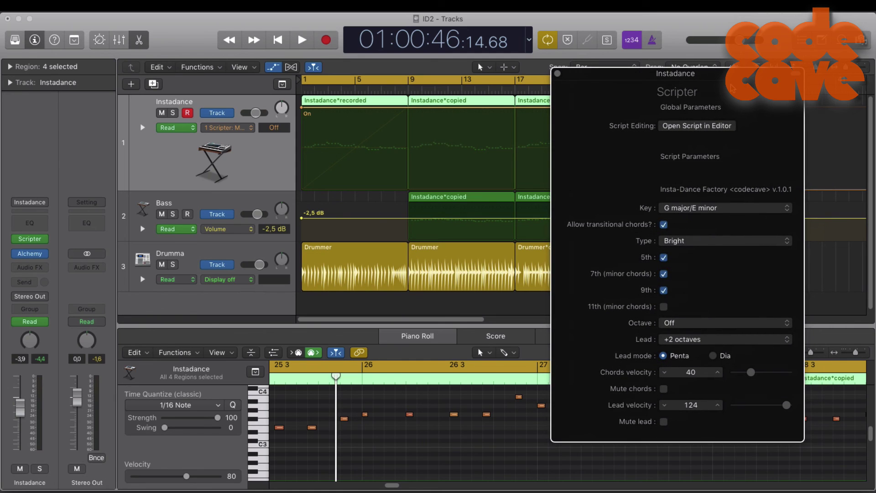